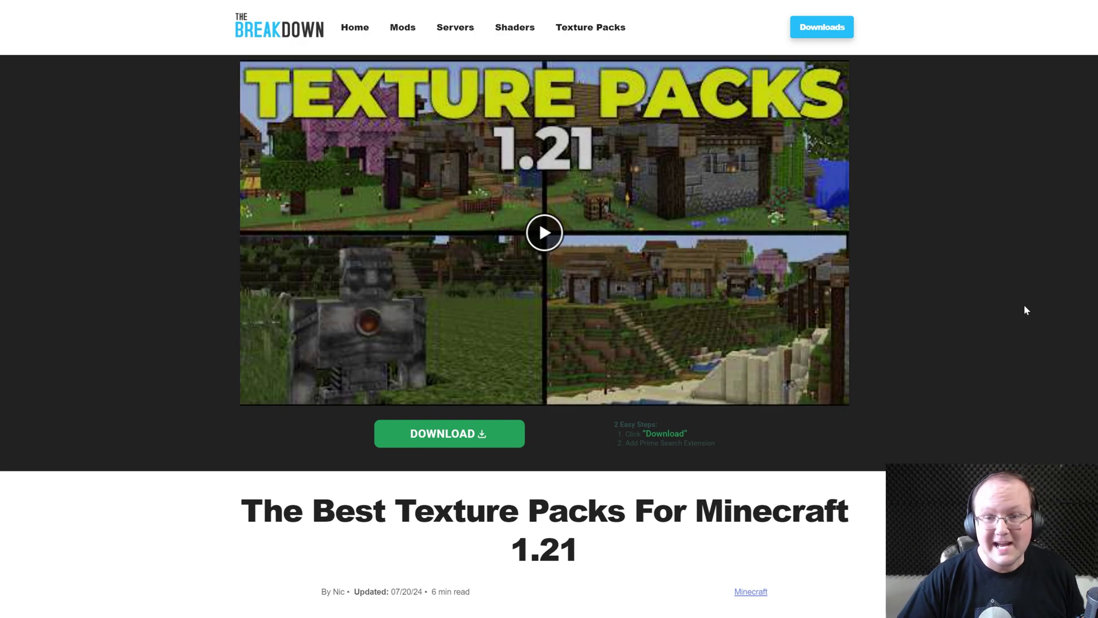
Scroll the 1.21 texture pack list and open the Faithful download page in a new tab
{"action": "scroll", "coordinate": [999, 320], "scroll_direction": "down", "scroll_amount": 7}
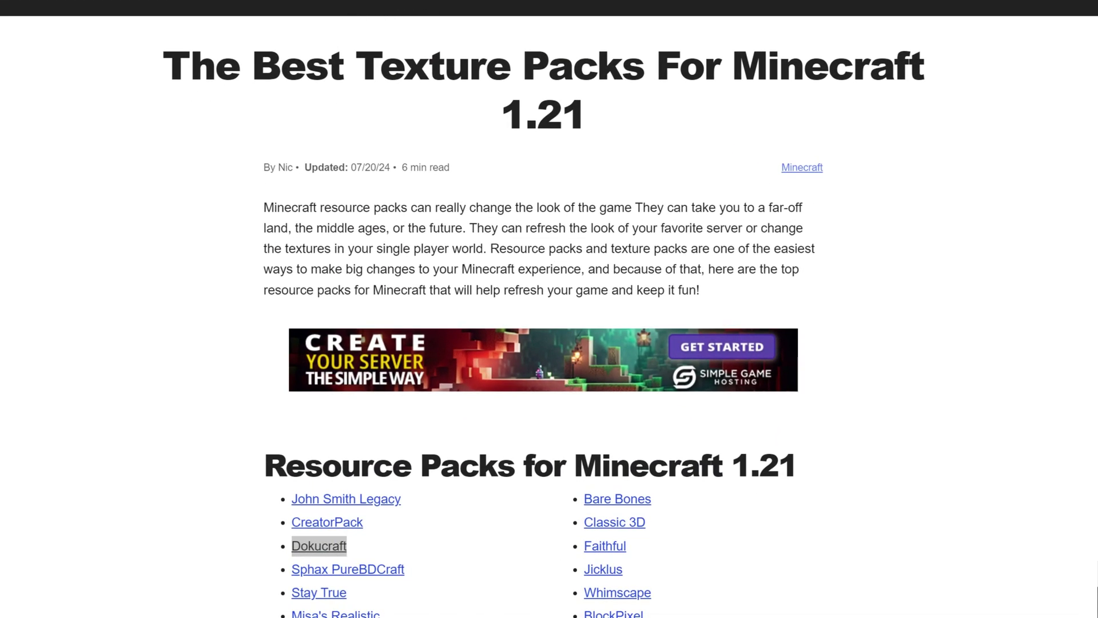
{"action": "left_click_drag", "start_coordinate": [251, 66], "coordinate": [760, 99]}
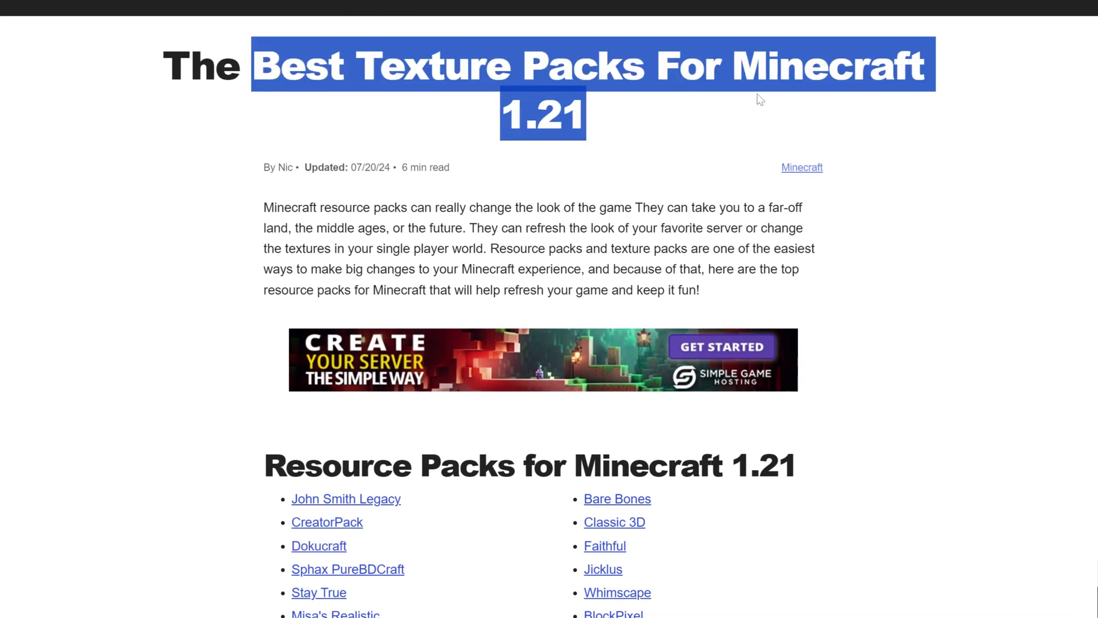
{"action": "left_click", "coordinate": [653, 124]}
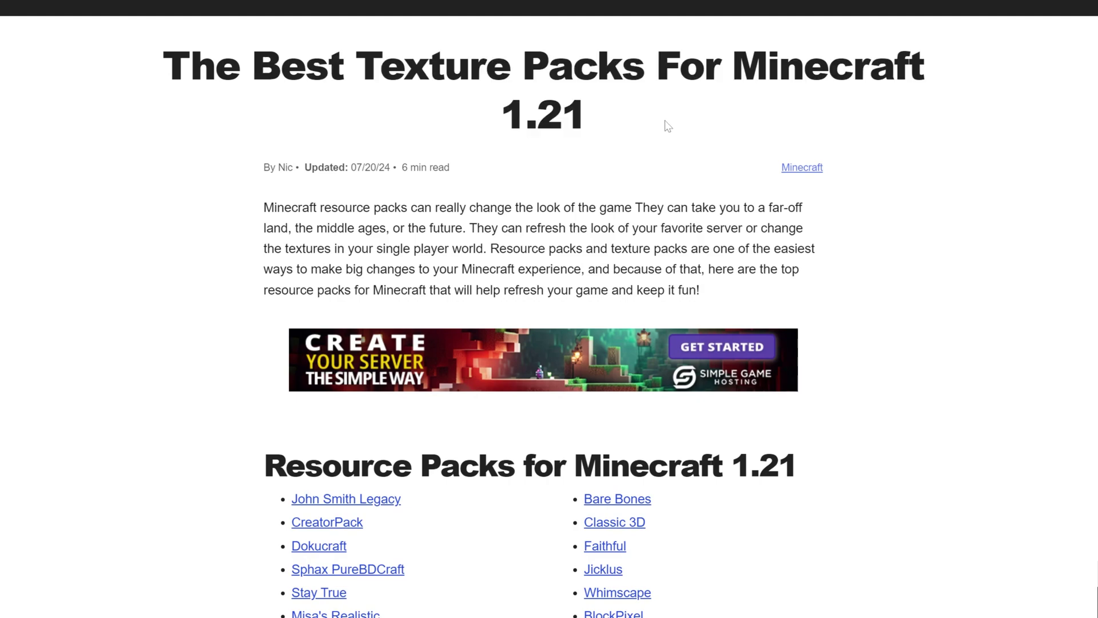
{"action": "scroll", "coordinate": [839, 221], "scroll_direction": "down", "scroll_amount": 20}
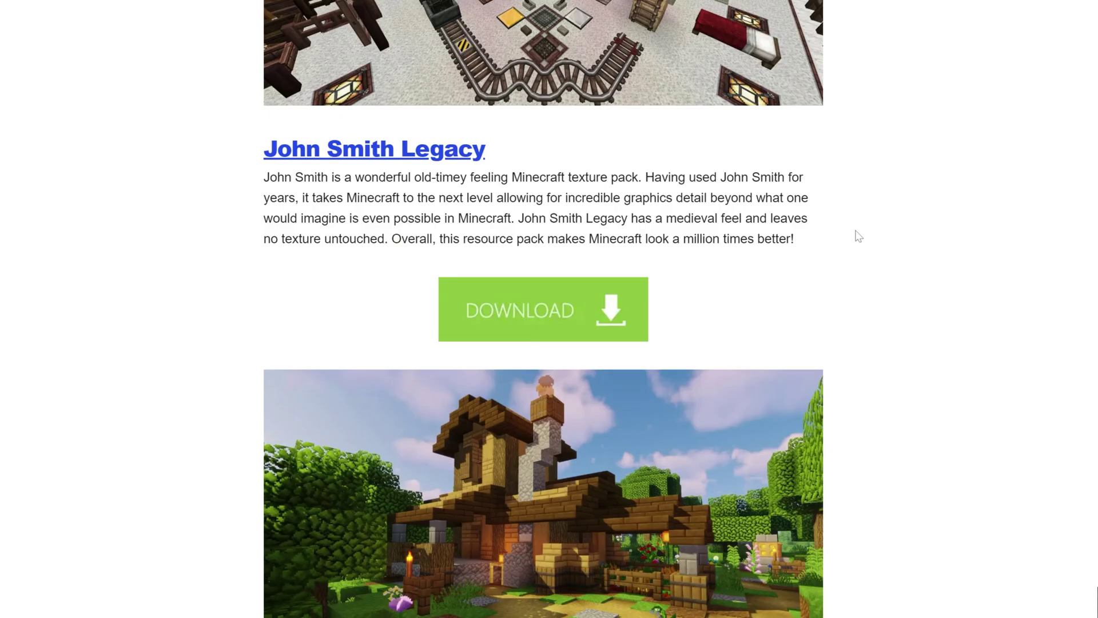
{"action": "scroll", "coordinate": [858, 236], "scroll_direction": "down", "scroll_amount": 3}
{"action": "scroll", "coordinate": [858, 238], "scroll_direction": "up", "scroll_amount": 6}
{"action": "scroll", "coordinate": [603, 160], "scroll_direction": "down", "scroll_amount": 10}
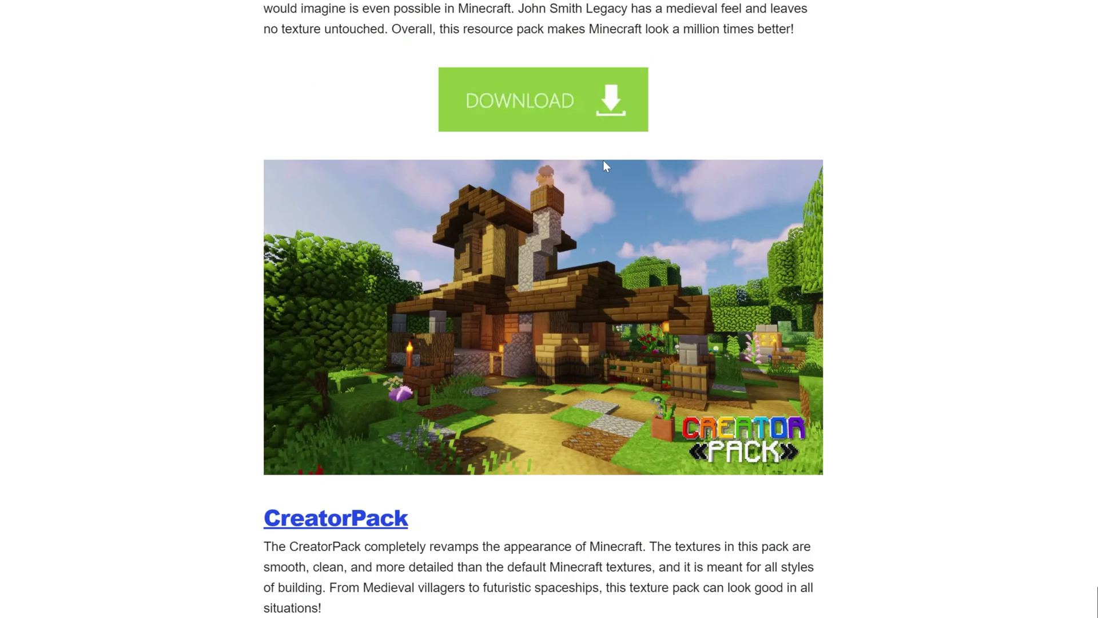
{"action": "scroll", "coordinate": [610, 318], "scroll_direction": "down", "scroll_amount": 6}
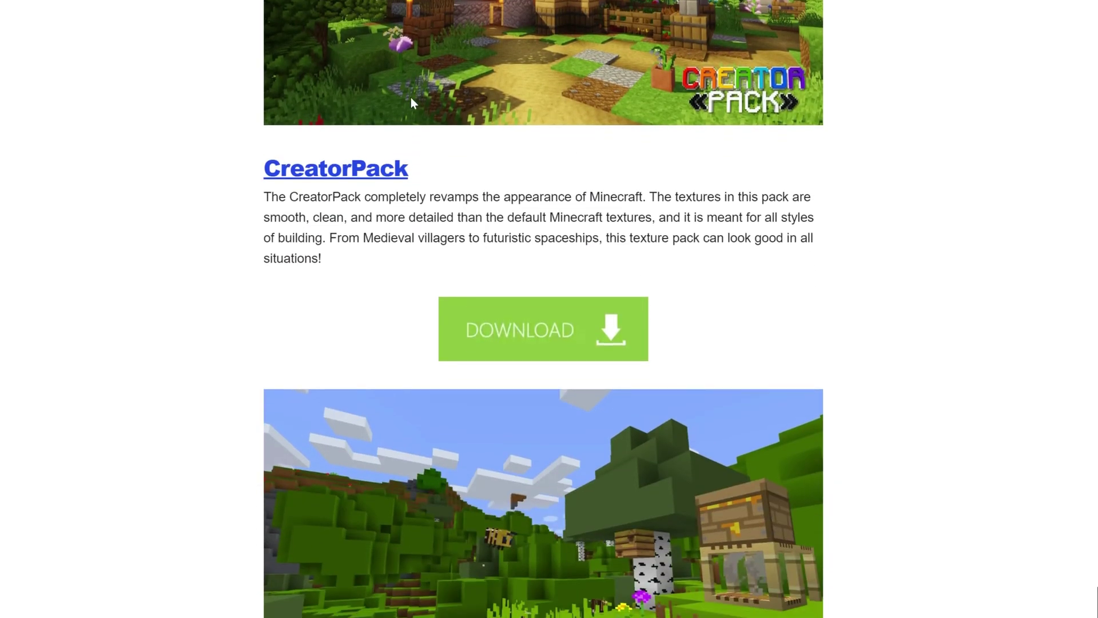
{"action": "scroll", "coordinate": [651, 318], "scroll_direction": "down", "scroll_amount": 12}
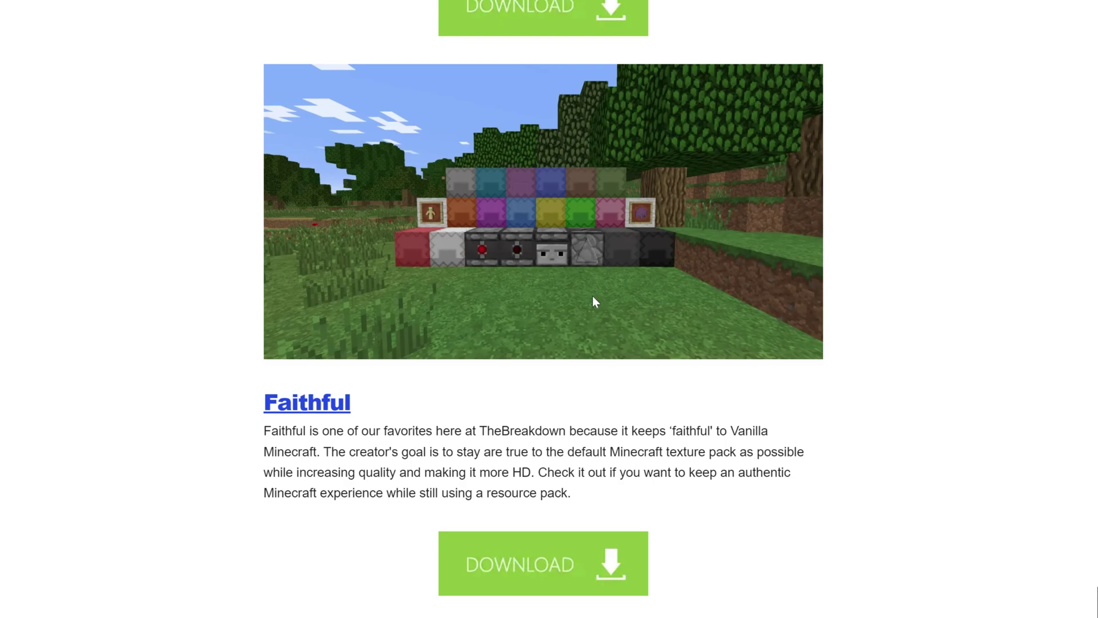
{"action": "scroll", "coordinate": [591, 303], "scroll_direction": "down", "scroll_amount": 2}
{"action": "scroll", "coordinate": [568, 324], "scroll_direction": "up", "scroll_amount": 2}
{"action": "right_click", "coordinate": [500, 547]}
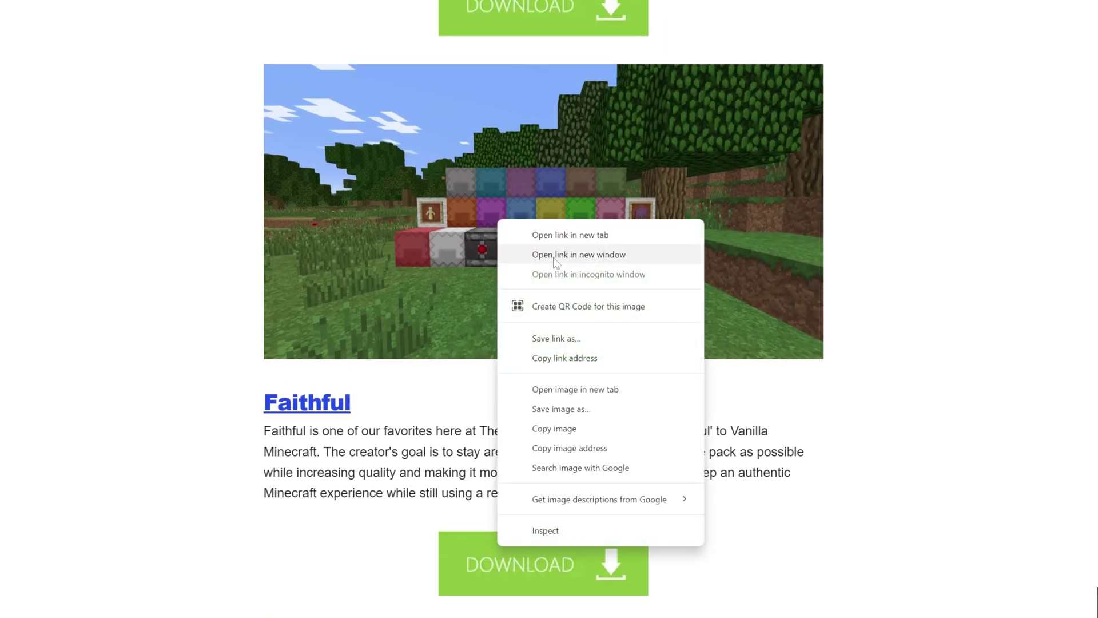
{"action": "left_click", "coordinate": [558, 234]}
Open the Misa's Realistic download page in a new background tab
{"action": "scroll", "coordinate": [543, 400], "scroll_direction": "down", "scroll_amount": 20}
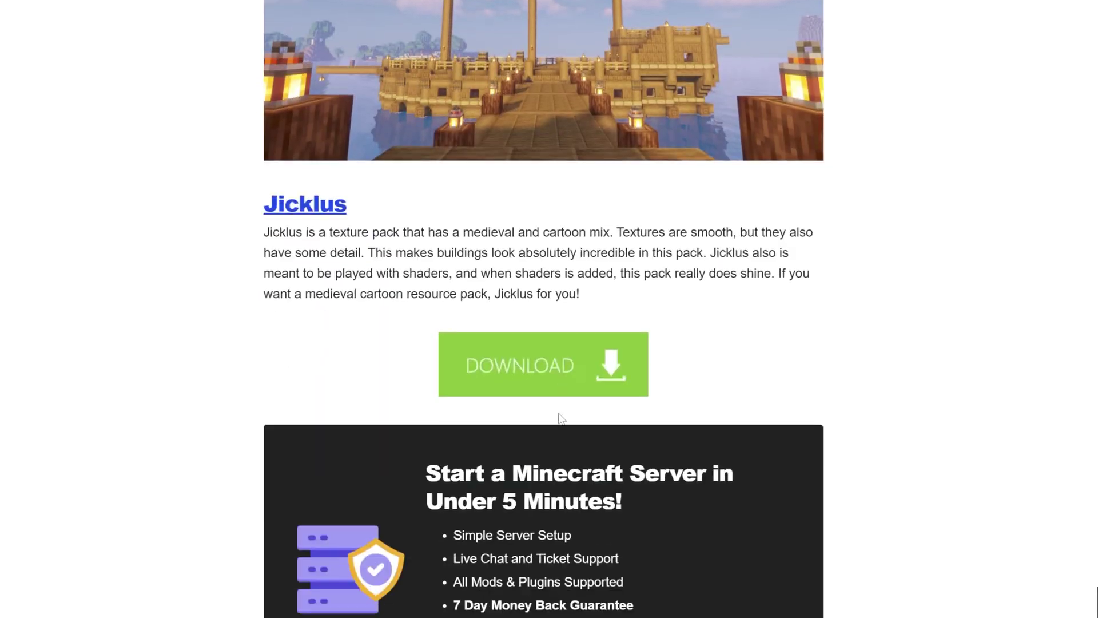
{"action": "scroll", "coordinate": [559, 413], "scroll_direction": "down", "scroll_amount": 15}
{"action": "scroll", "coordinate": [559, 413], "scroll_direction": "down", "scroll_amount": 20}
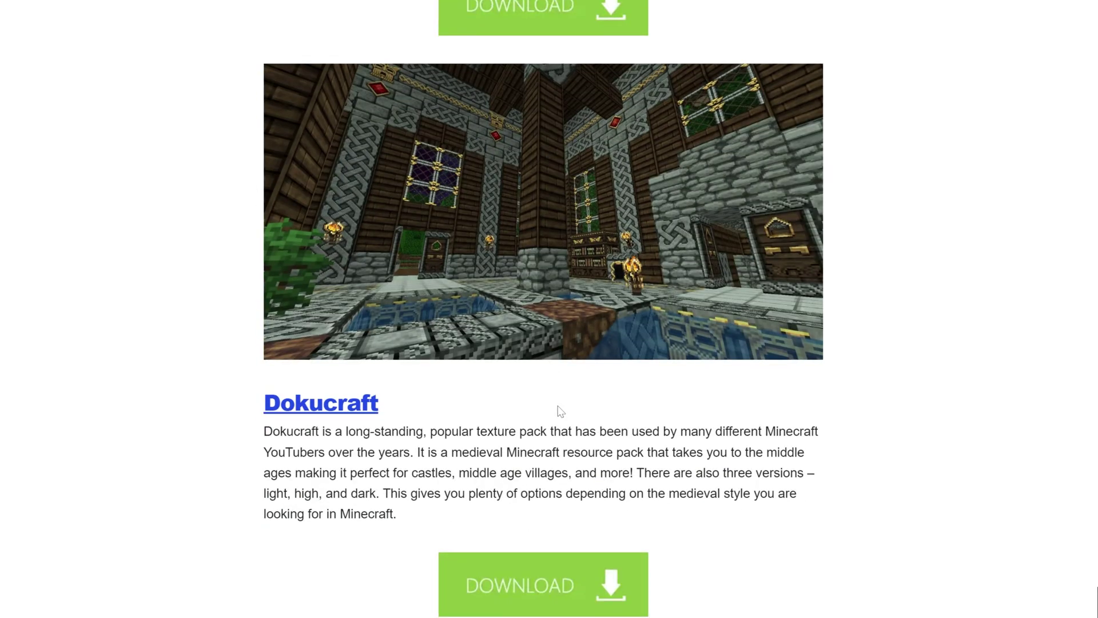
{"action": "scroll", "coordinate": [559, 403], "scroll_direction": "down", "scroll_amount": 8}
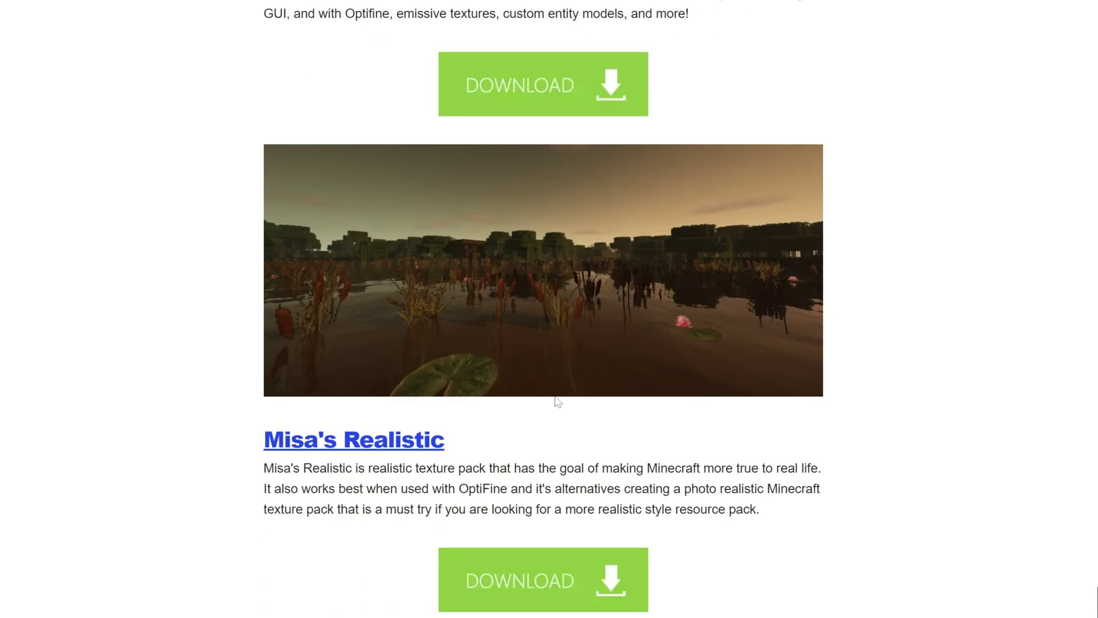
{"action": "scroll", "coordinate": [554, 400], "scroll_direction": "up", "scroll_amount": 10}
{"action": "scroll", "coordinate": [554, 400], "scroll_direction": "down", "scroll_amount": 10}
{"action": "right_click", "coordinate": [541, 499]}
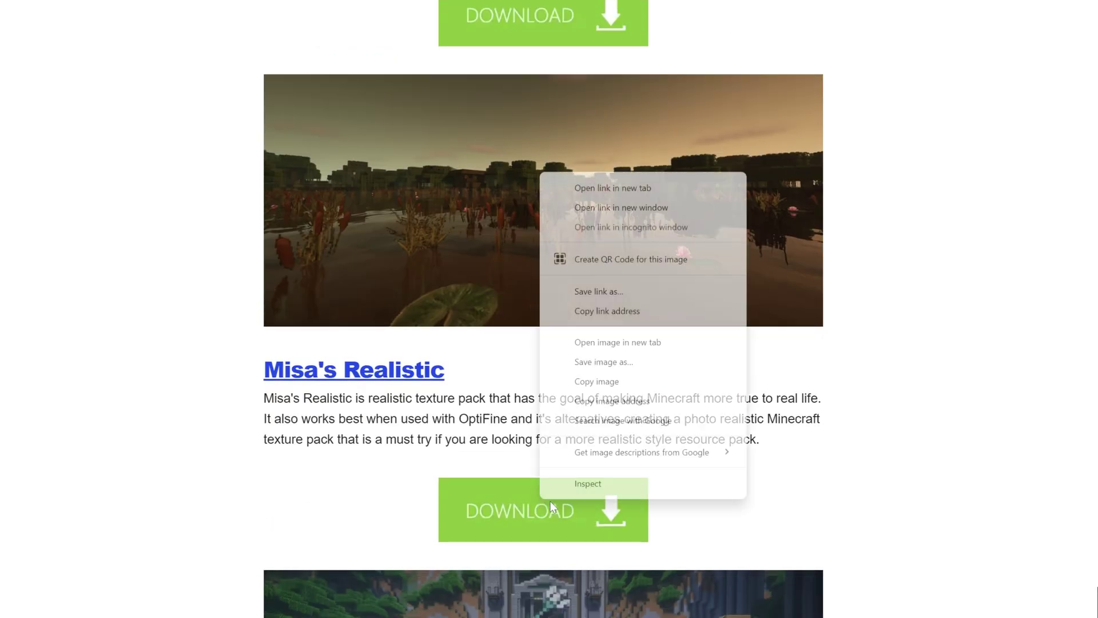
{"action": "left_click", "coordinate": [603, 187]}
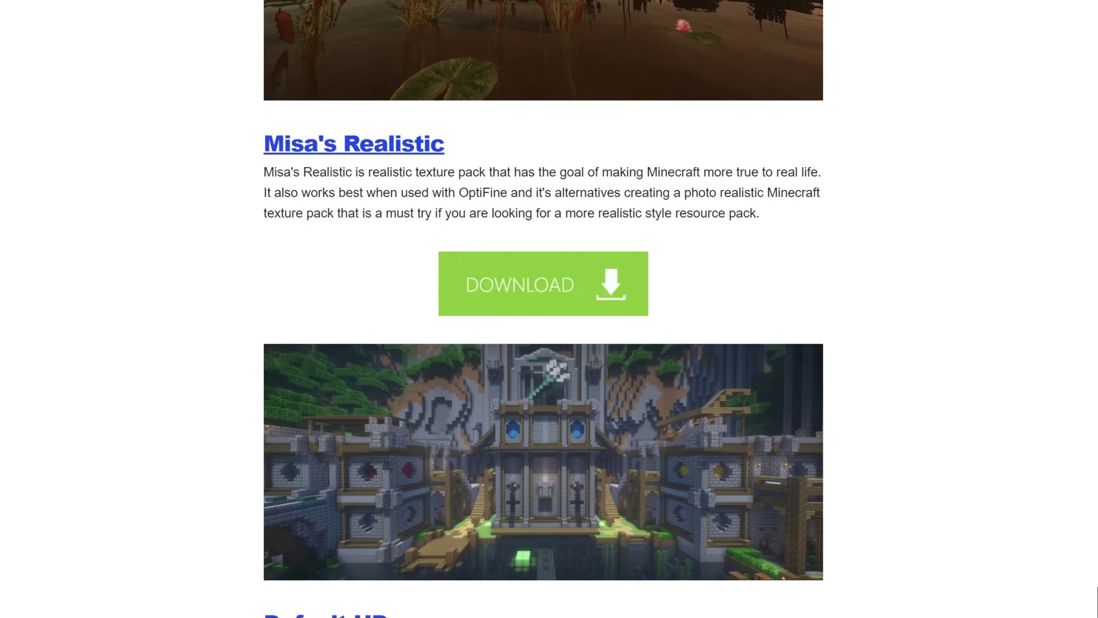
Open the John Smith Legacy install guide from its Download button
{"action": "scroll", "coordinate": [573, 417], "scroll_direction": "down", "scroll_amount": 10}
{"action": "scroll", "coordinate": [572, 413], "scroll_direction": "down", "scroll_amount": 5}
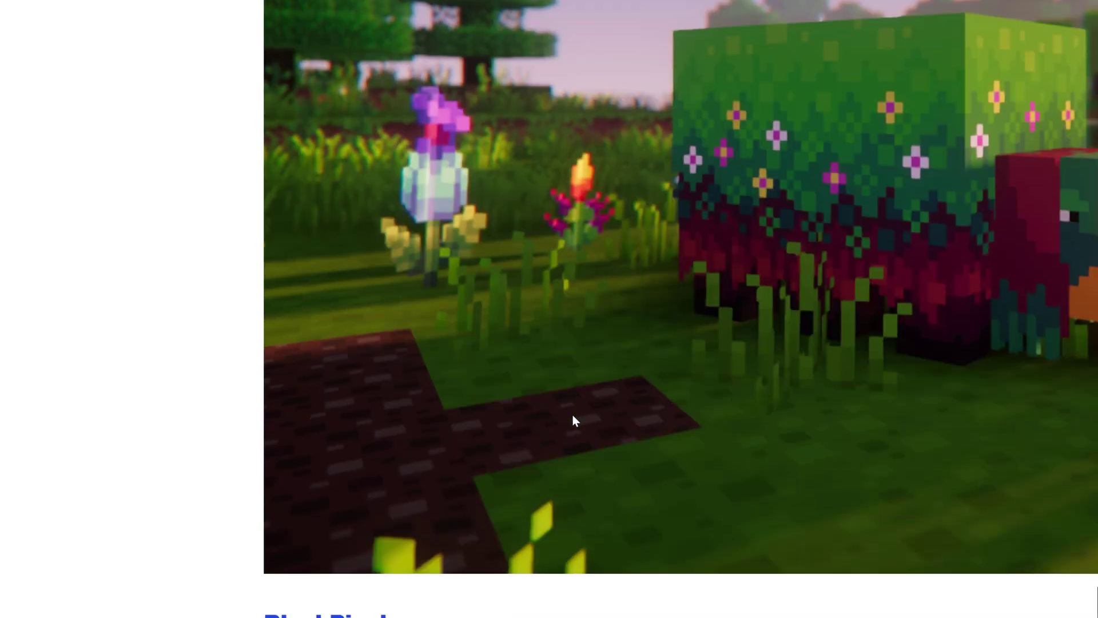
{"action": "scroll", "coordinate": [572, 414], "scroll_direction": "up", "scroll_amount": 20}
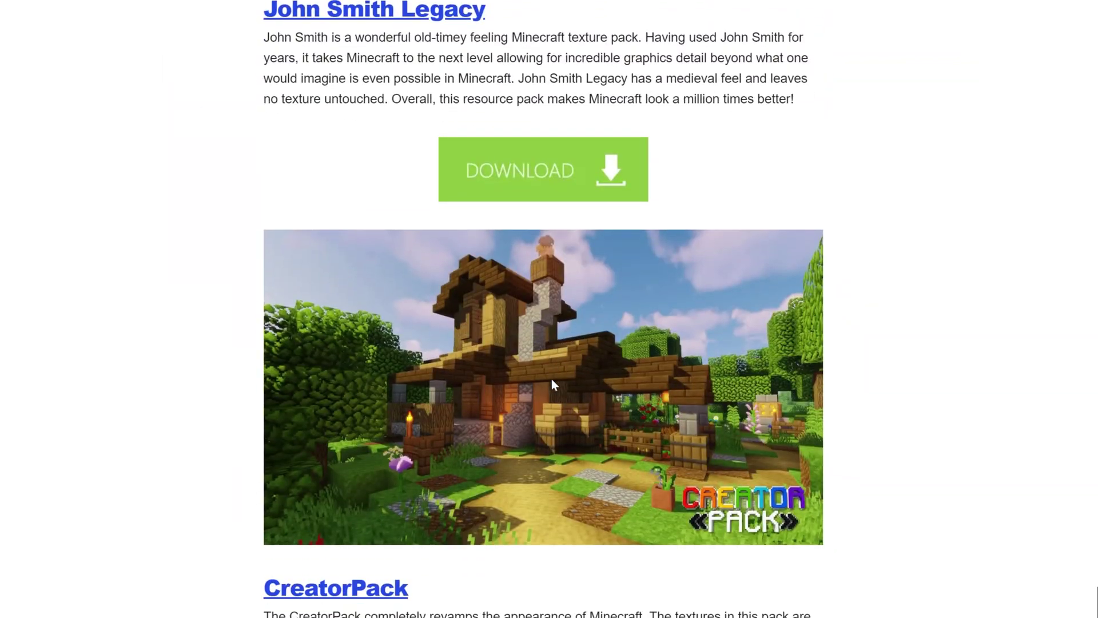
{"action": "scroll", "coordinate": [551, 380], "scroll_direction": "up", "scroll_amount": 3}
{"action": "left_click", "coordinate": [477, 332]}
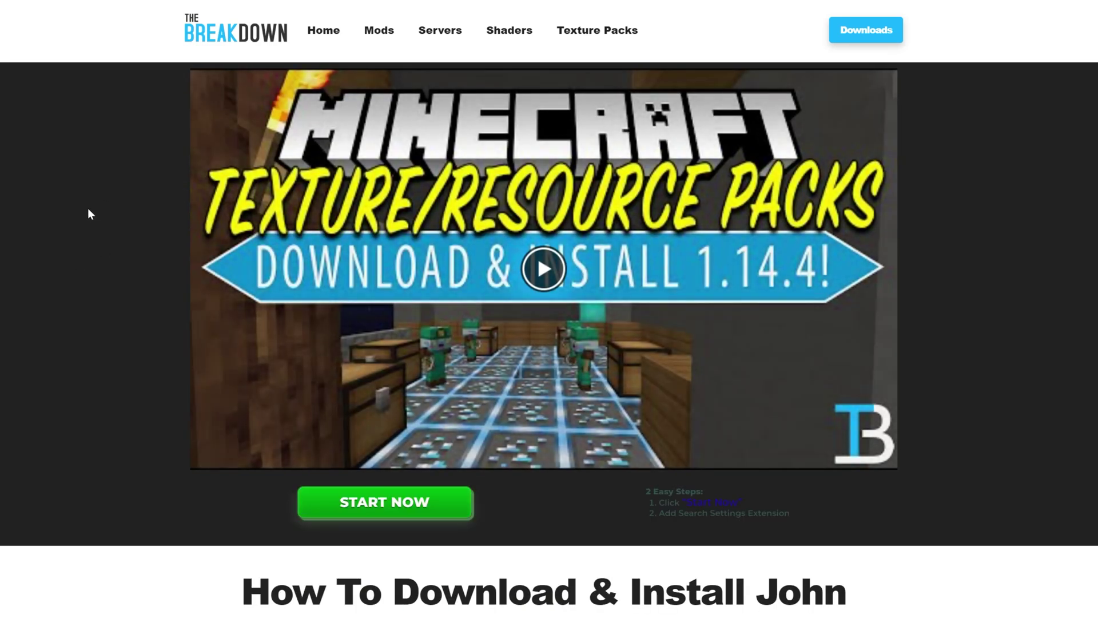
Follow the yellow DOWNLOAD John Smith Legacy banner to the official site
{"action": "scroll", "coordinate": [122, 250], "scroll_direction": "down", "scroll_amount": 10}
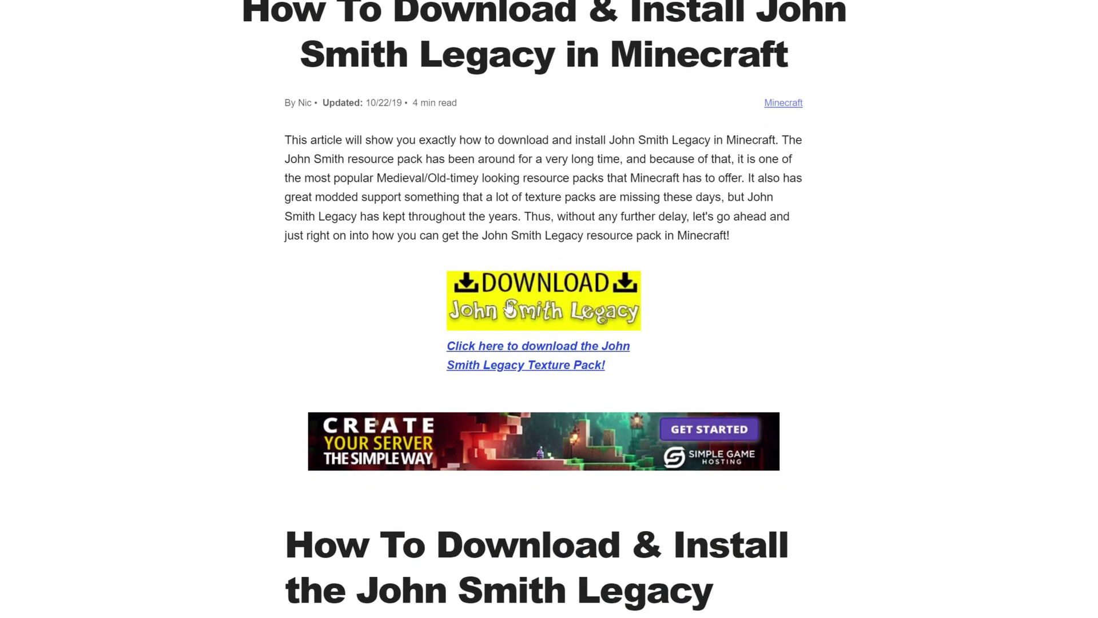
{"action": "left_click", "coordinate": [509, 306]}
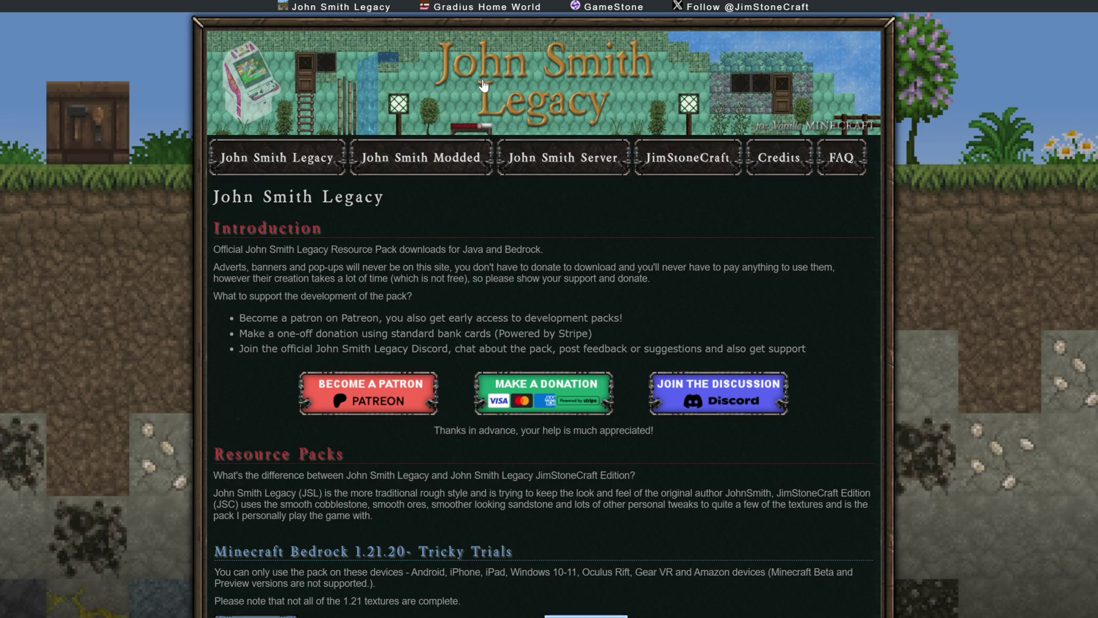
Download the John Smith Legacy 1.21.0 v2 Java pack listed under Minecraft Java 1.21.1
{"action": "scroll", "coordinate": [484, 86], "scroll_direction": "down", "scroll_amount": 10}
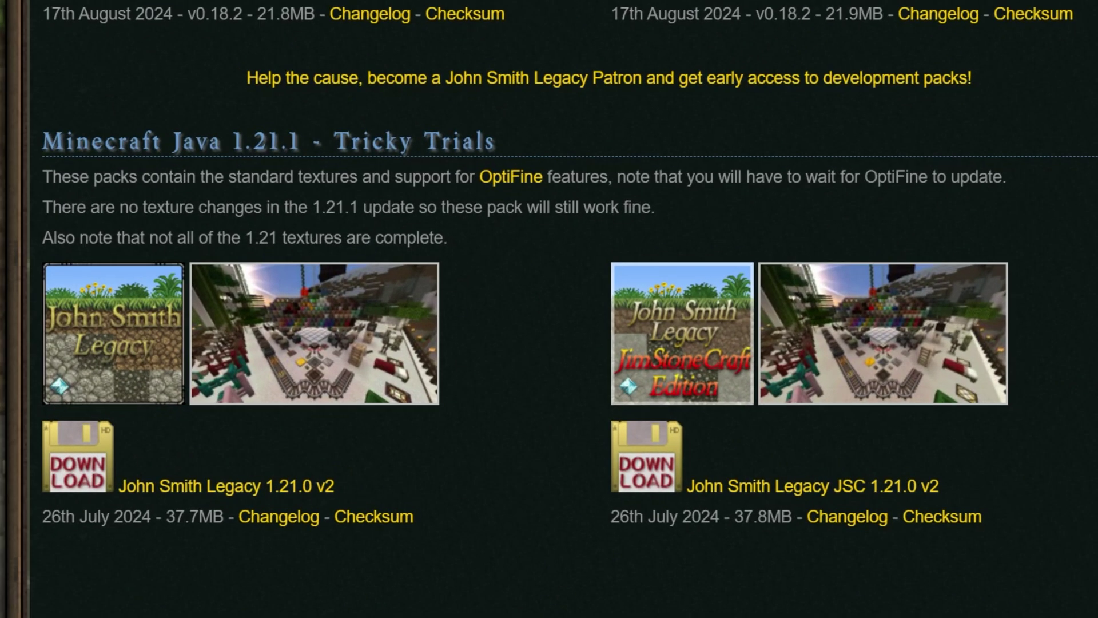
{"action": "left_click", "coordinate": [132, 490]}
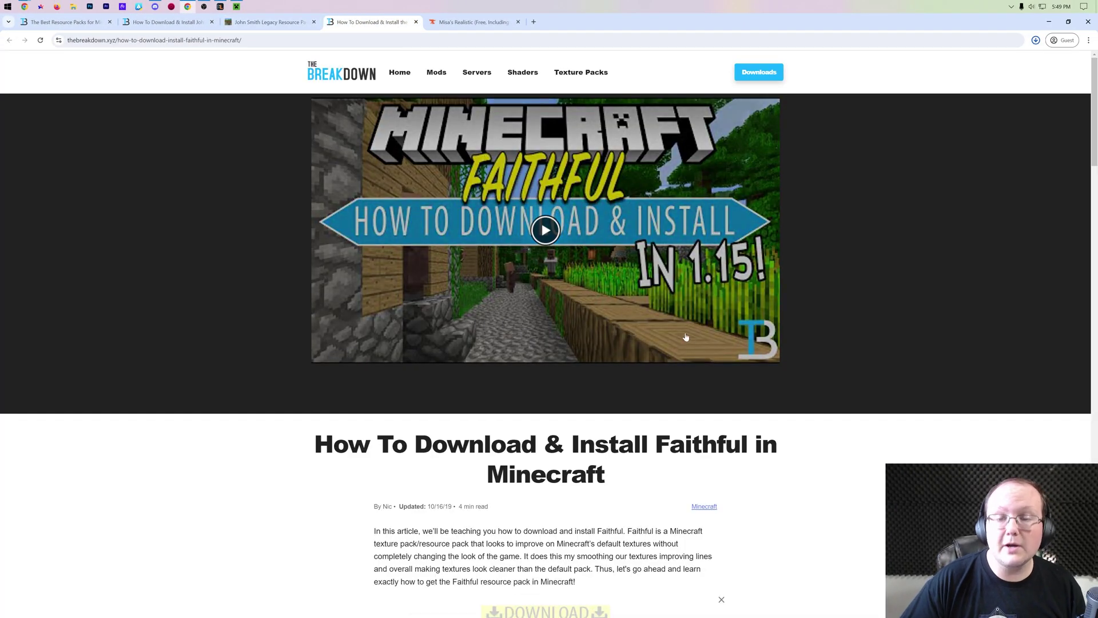
Download the [1.21] Faithful 32x July 2024 Pre-release file from the CurseForge Files tab
{"action": "scroll", "coordinate": [686, 337], "scroll_direction": "down", "scroll_amount": 6}
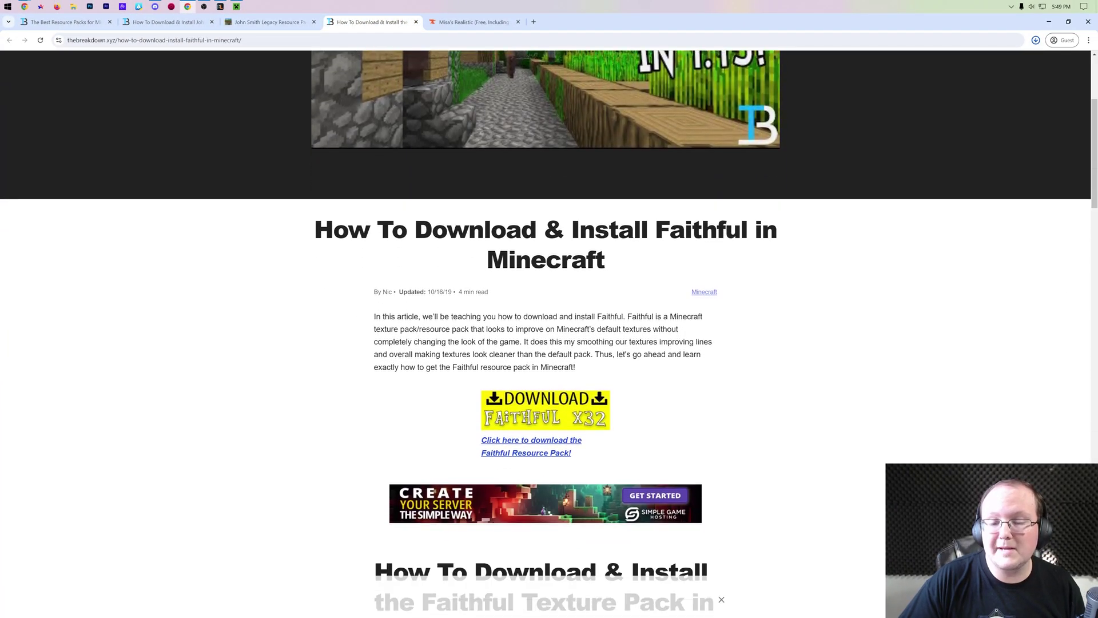
{"action": "left_click", "coordinate": [543, 279]}
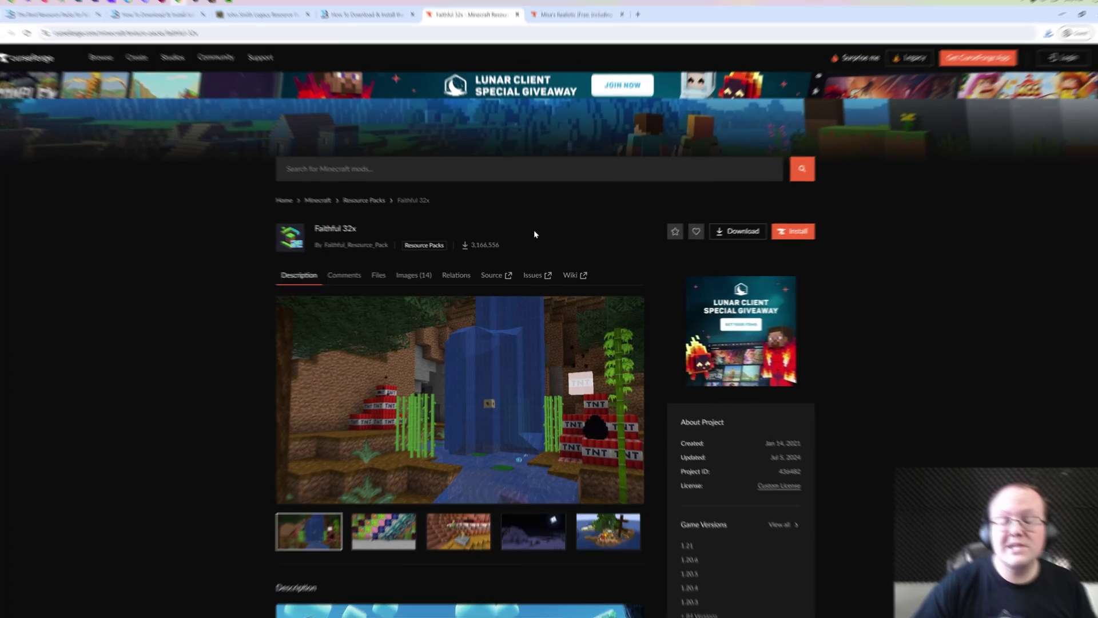
{"action": "scroll", "coordinate": [524, 178], "scroll_direction": "down", "scroll_amount": 1}
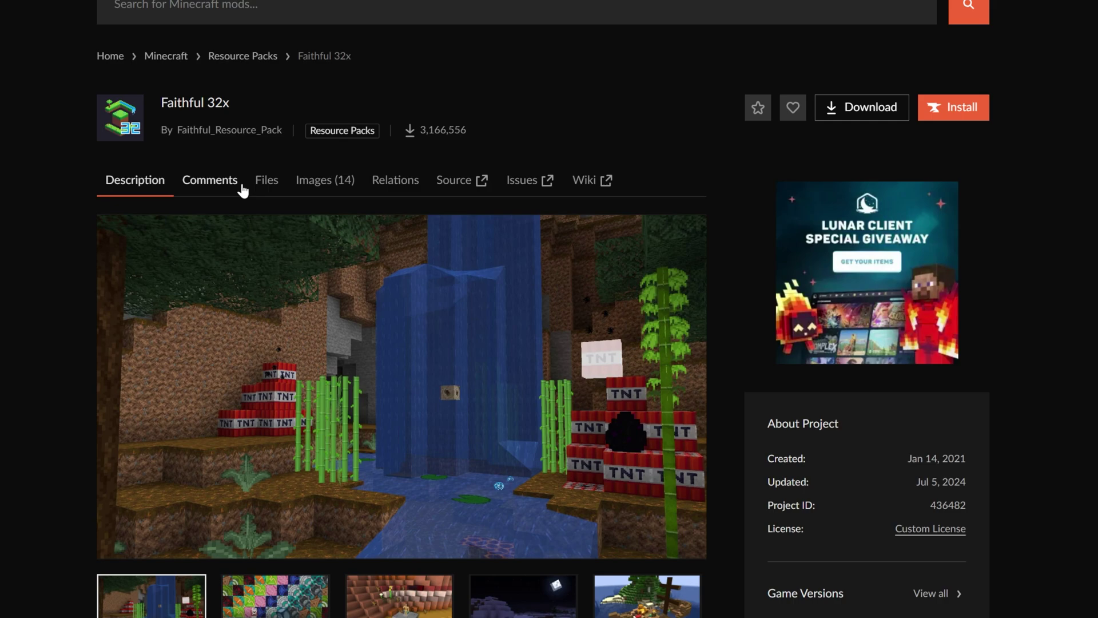
{"action": "left_click", "coordinate": [251, 184]}
{"action": "scroll", "coordinate": [421, 169], "scroll_direction": "down", "scroll_amount": 3}
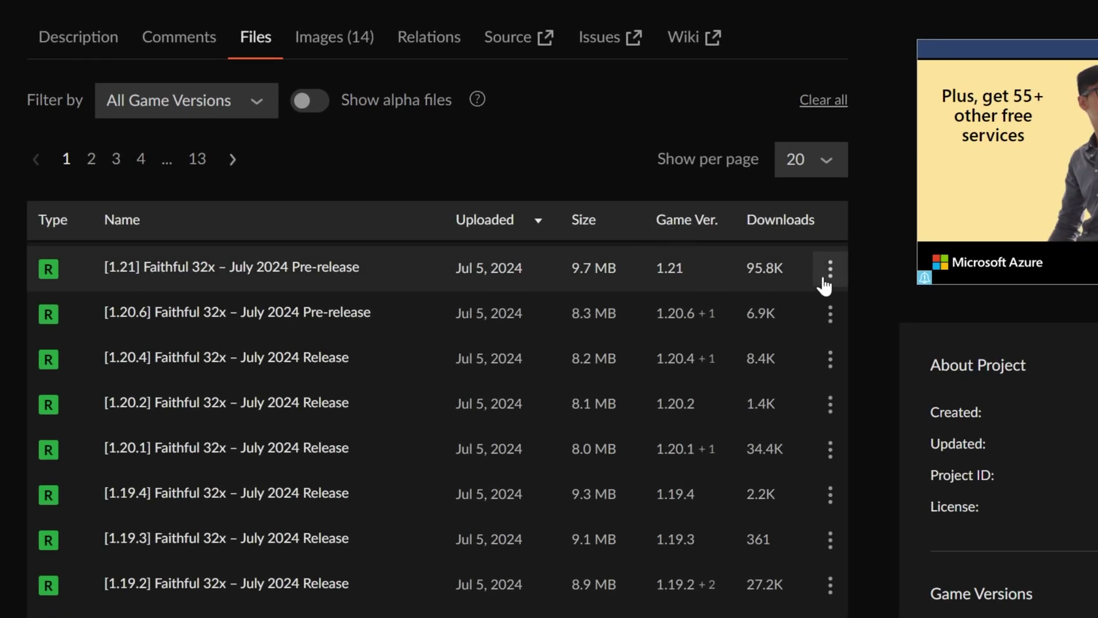
{"action": "left_click", "coordinate": [826, 279]}
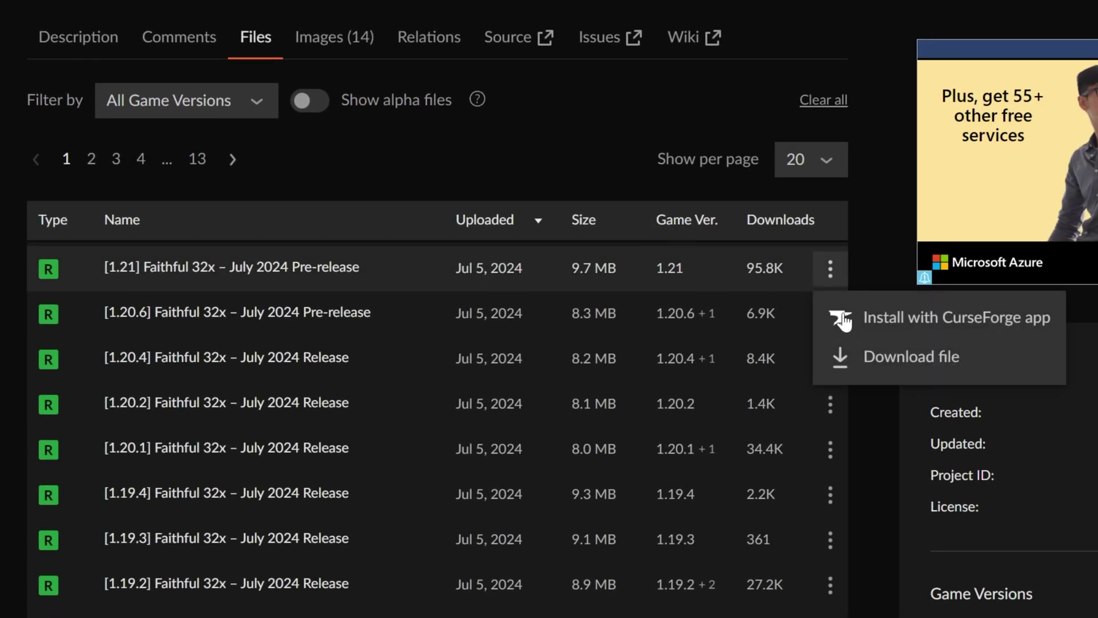
{"action": "left_click", "coordinate": [799, 372]}
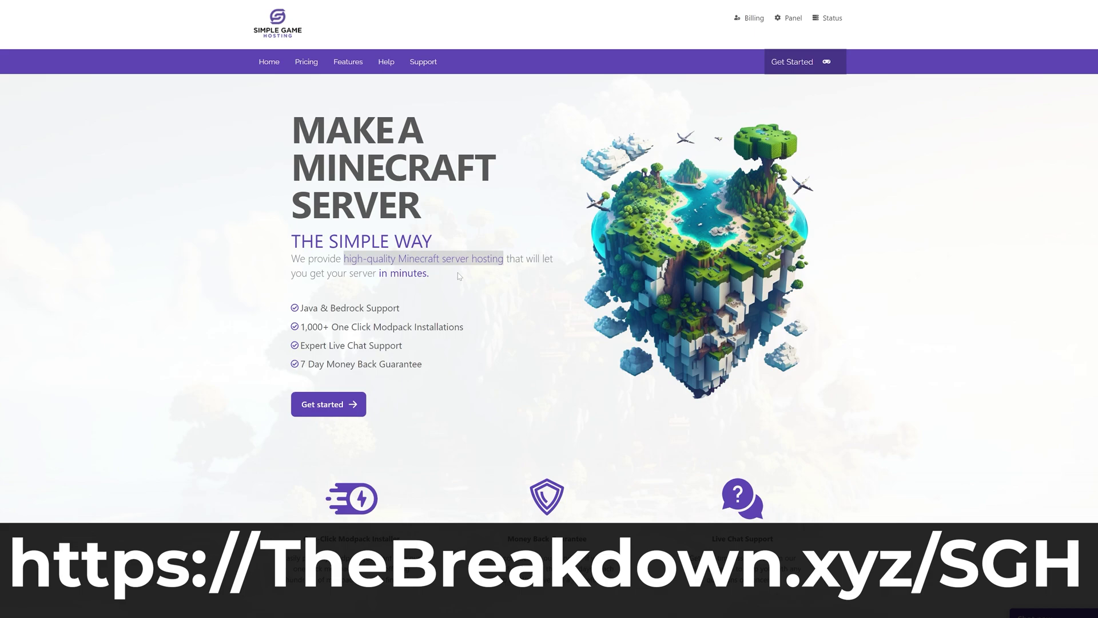
{"action": "scroll", "coordinate": [403, 348], "scroll_direction": "down", "scroll_amount": 4}
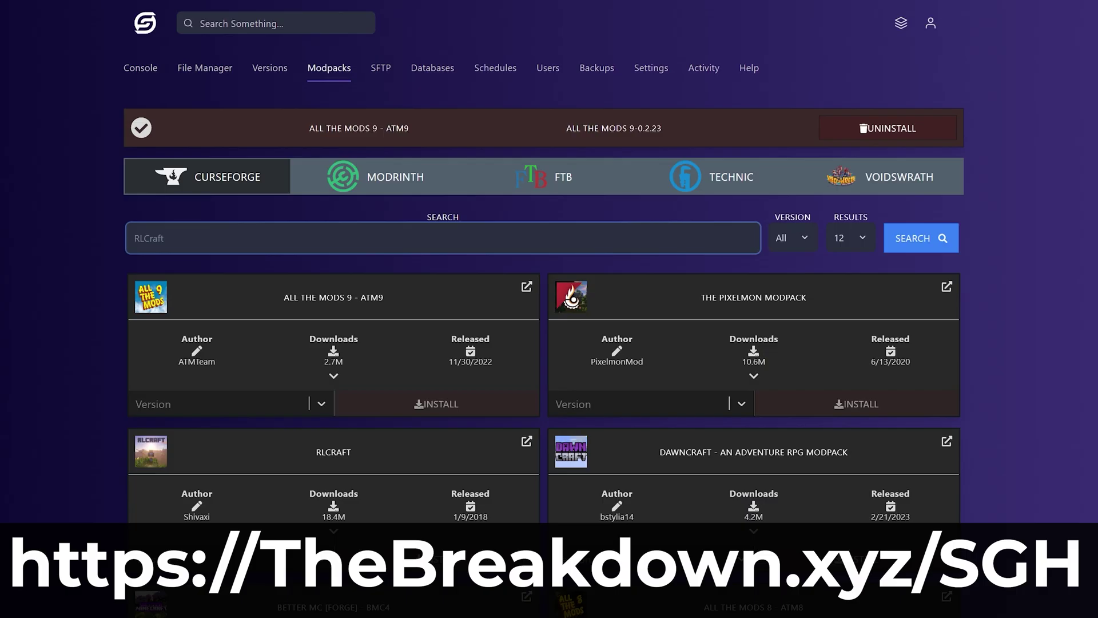
{"action": "type", "text": "Pixelmon"}
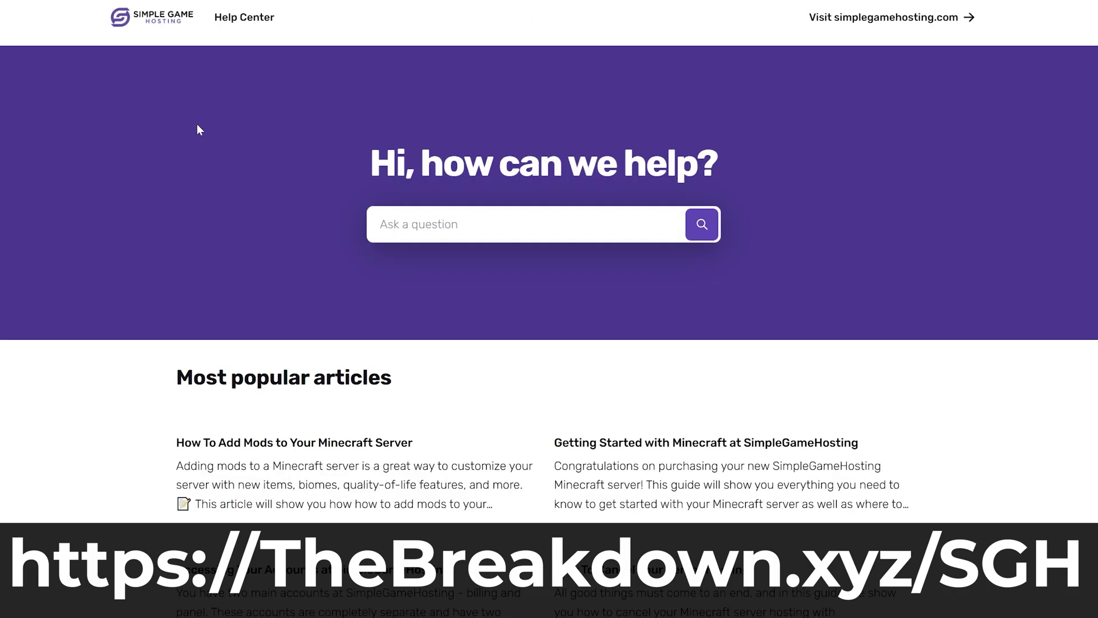
{"action": "left_click", "coordinate": [343, 441]}
{"action": "scroll", "coordinate": [482, 438], "scroll_direction": "down", "scroll_amount": 20}
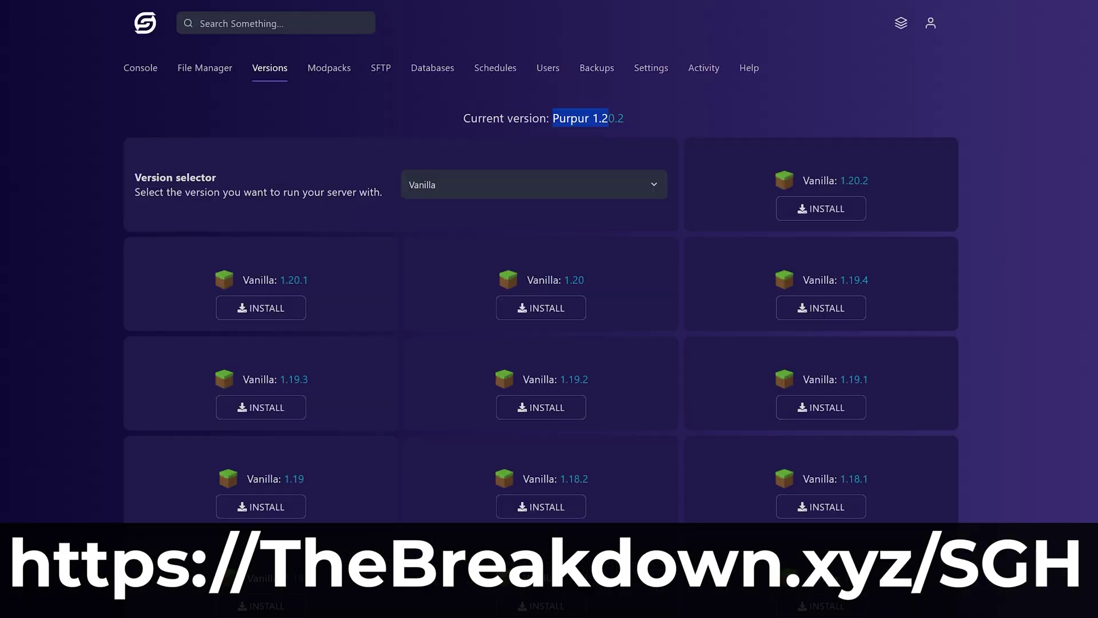
{"action": "left_click", "coordinate": [507, 185]}
{"action": "left_click", "coordinate": [504, 309]}
{"action": "left_click", "coordinate": [806, 216]}
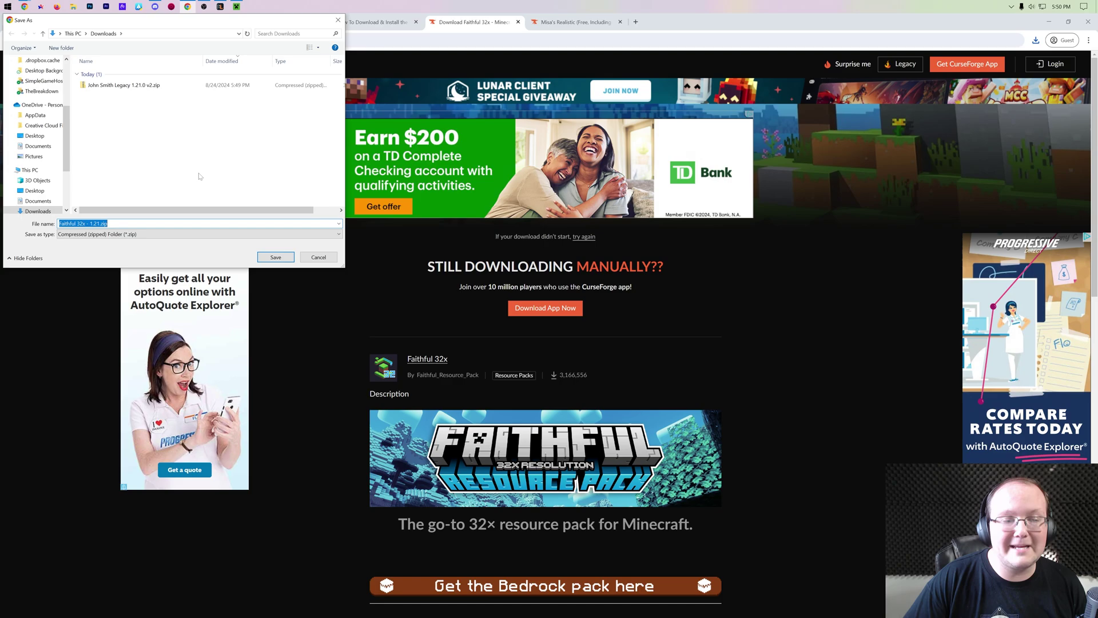
Save Faithful 32x - 1.21.zip to Downloads and switch to the Misa's Realistic page
{"action": "left_click", "coordinate": [275, 258]}
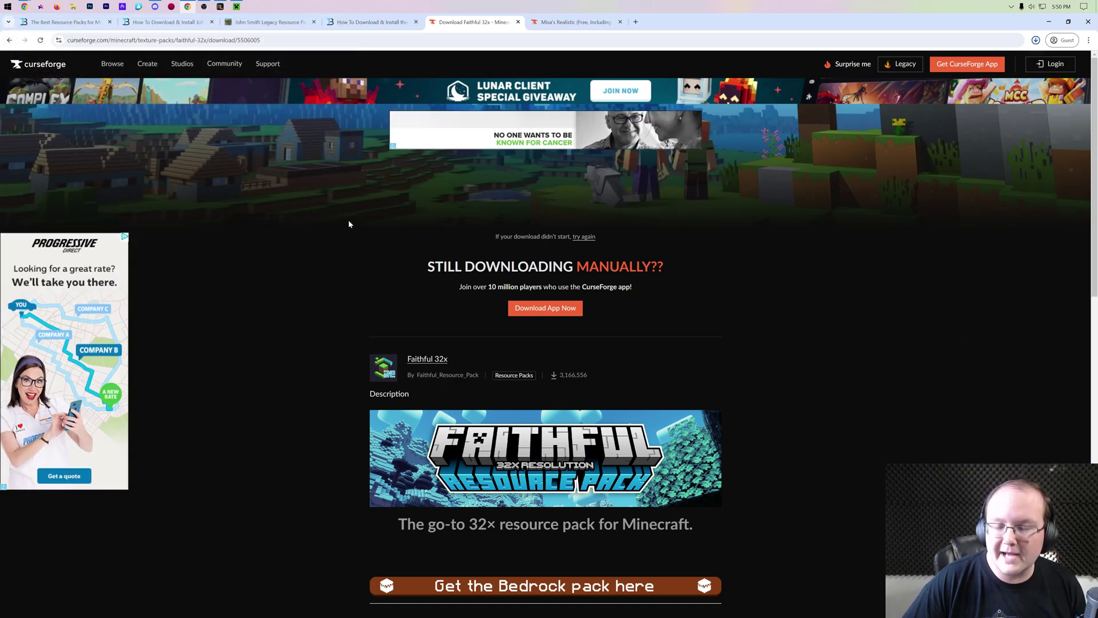
{"action": "left_click", "coordinate": [600, 25]}
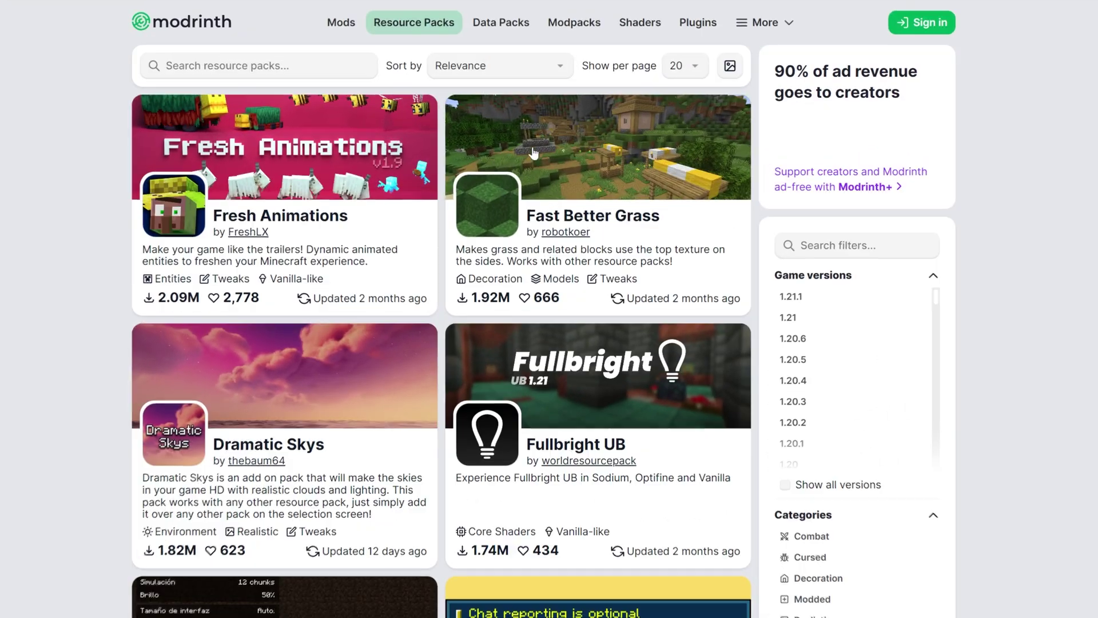
Download Bare Bones 1.2.8 for 1.21 from Modrinth, save the zip, and minimize the browser
{"action": "scroll", "coordinate": [557, 233], "scroll_direction": "down", "scroll_amount": 14}
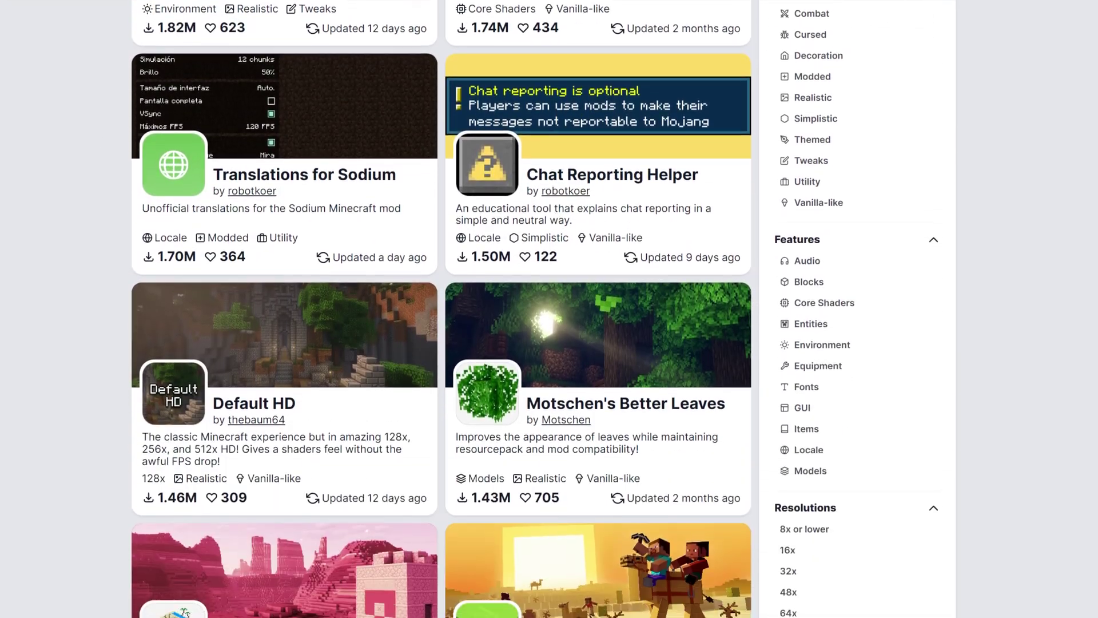
{"action": "scroll", "coordinate": [558, 233], "scroll_direction": "down", "scroll_amount": 10}
{"action": "scroll", "coordinate": [558, 232], "scroll_direction": "up", "scroll_amount": 12}
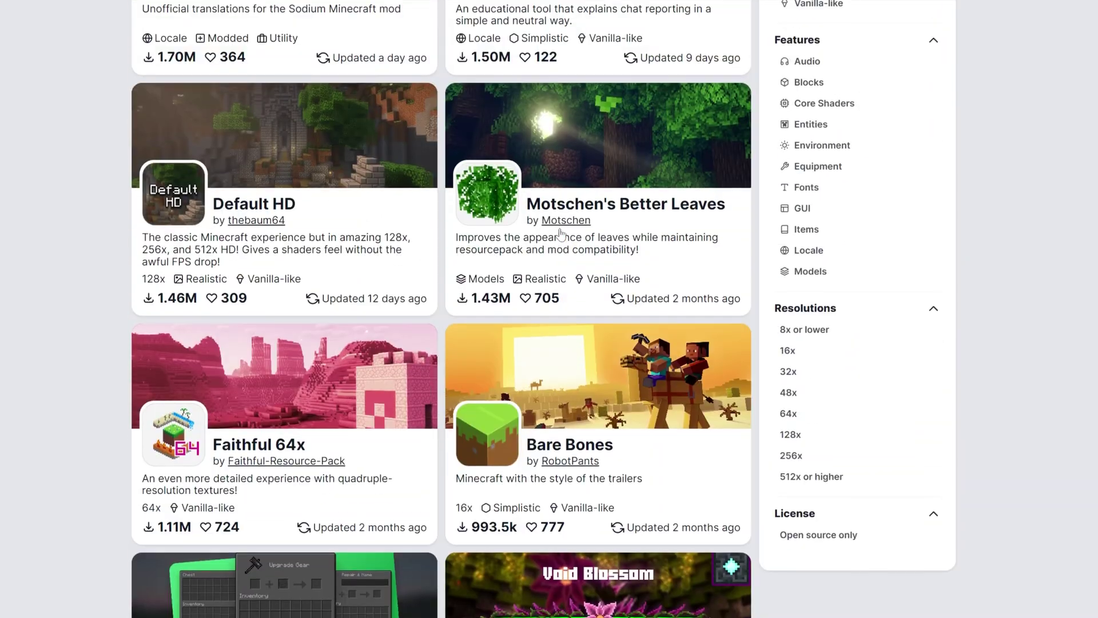
{"action": "left_click", "coordinate": [484, 410]}
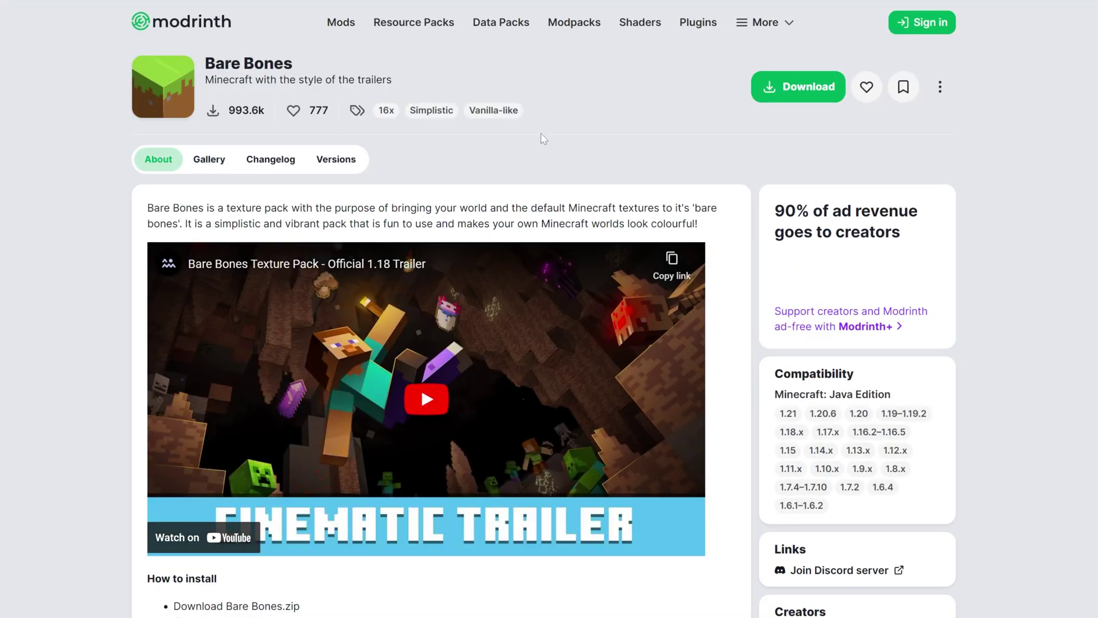
{"action": "left_click", "coordinate": [330, 163]}
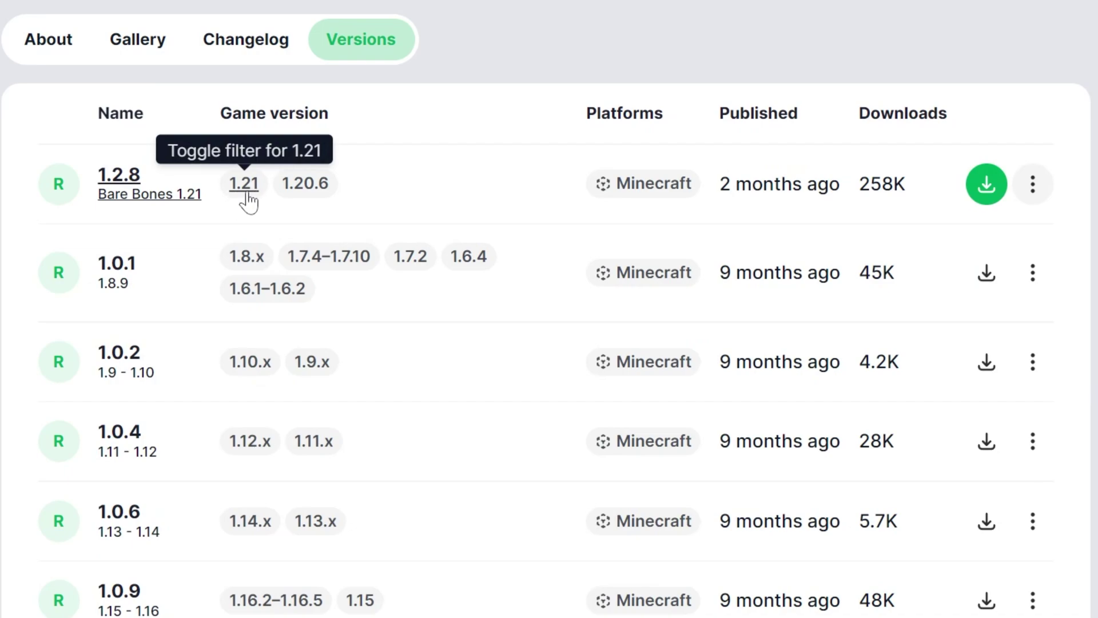
{"action": "left_click", "coordinate": [987, 186]}
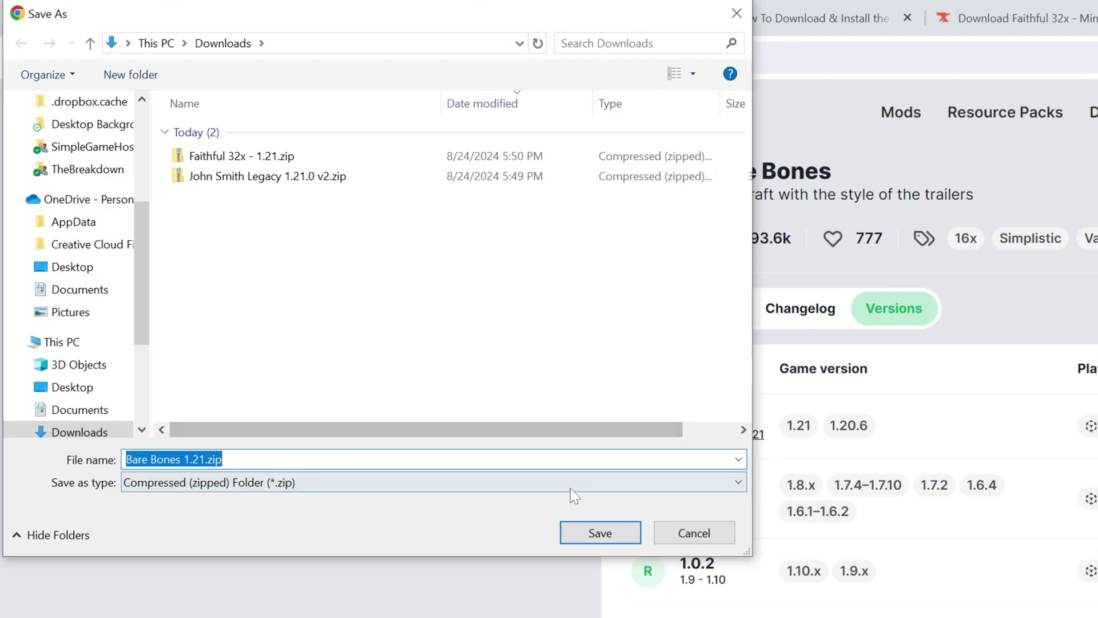
{"action": "left_click", "coordinate": [599, 532]}
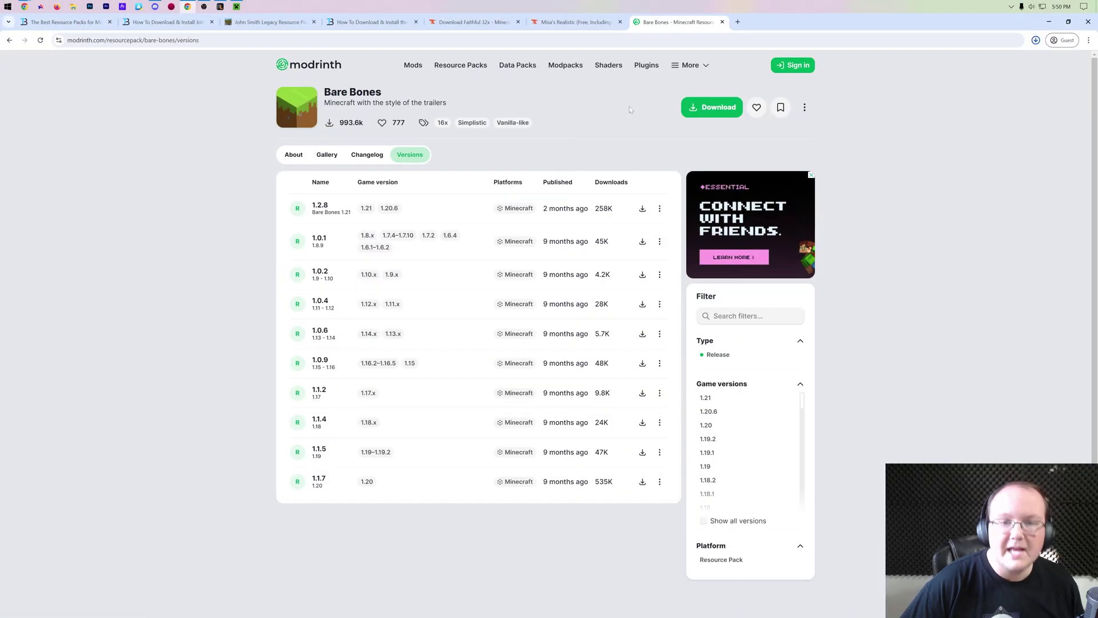
{"action": "left_click", "coordinate": [1051, 22]}
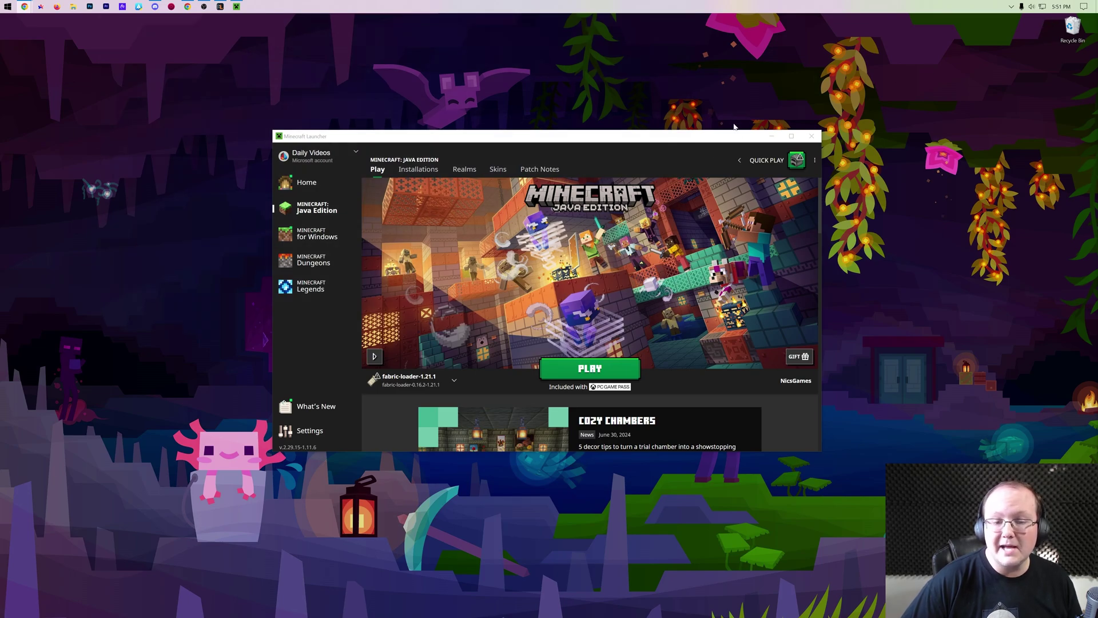
Launch the 1.21.1 installation and open a File Explorer window with Win+E
{"action": "left_click", "coordinate": [419, 170]}
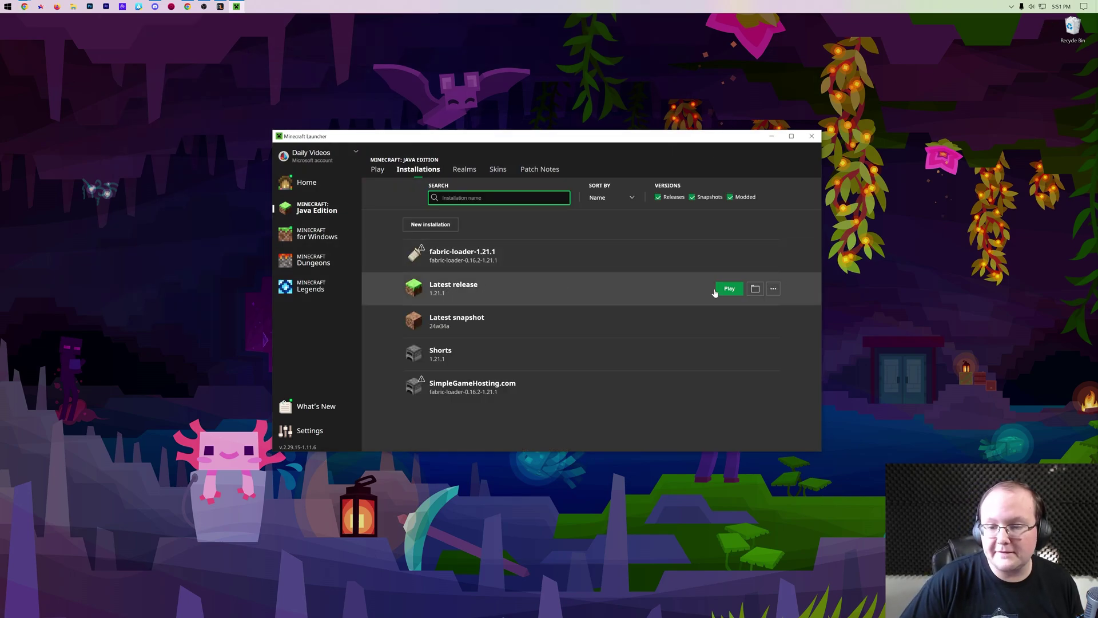
{"action": "left_click", "coordinate": [735, 256]}
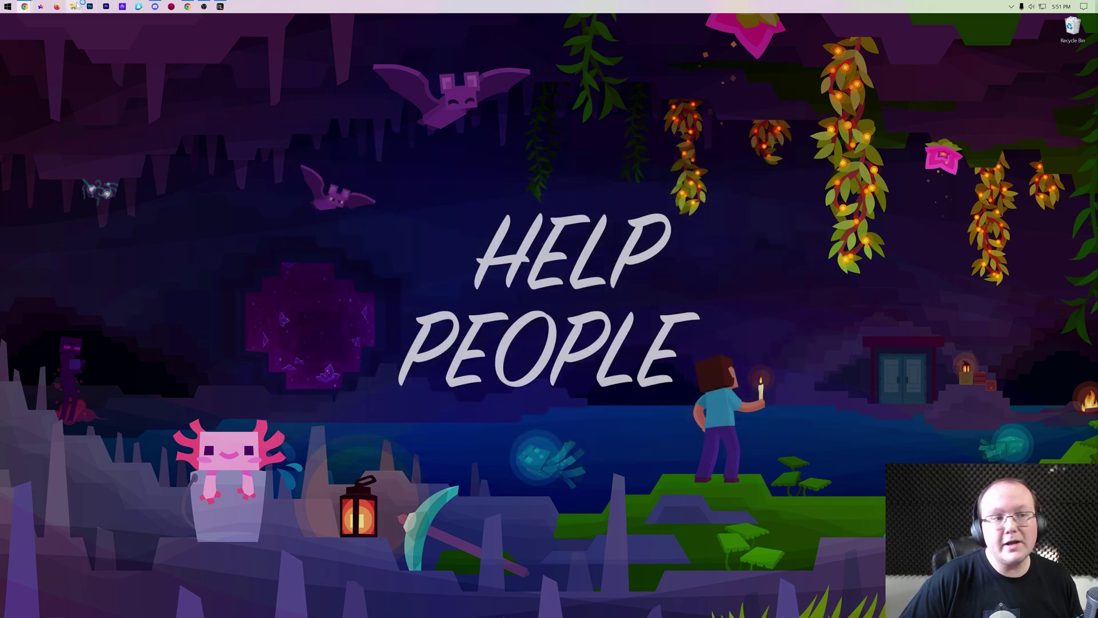
{"action": "key", "text": "super+e"}
Move the Bare Bones, Faithful 32x and John Smith Legacy zips from Downloads to the desktop
{"action": "left_click", "coordinate": [354, 199]}
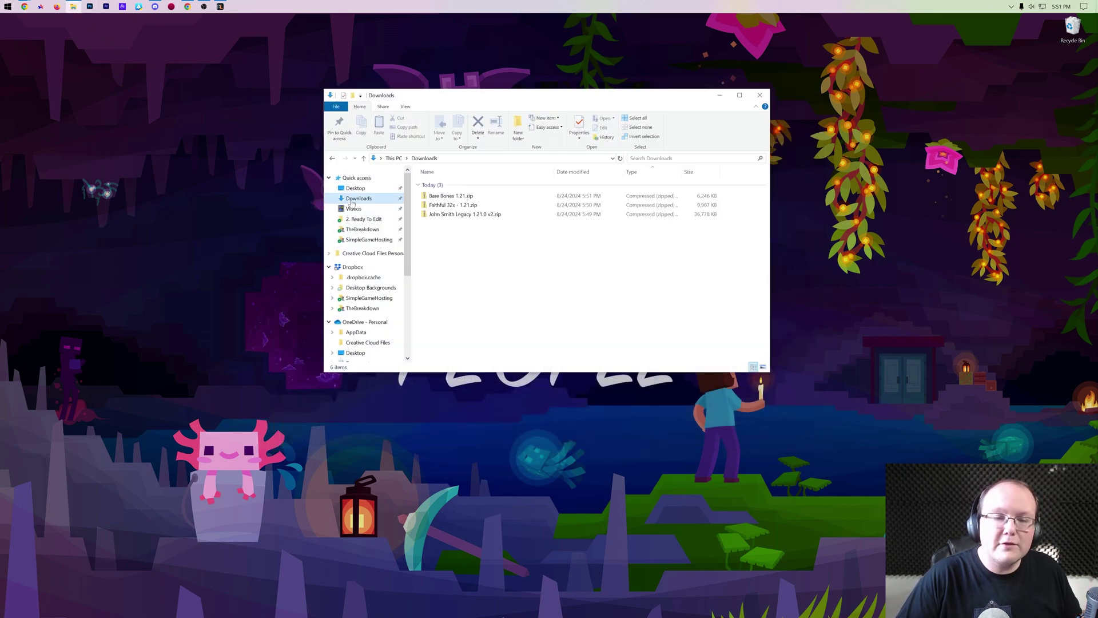
{"action": "left_click_drag", "start_coordinate": [469, 222], "coordinate": [263, 84]}
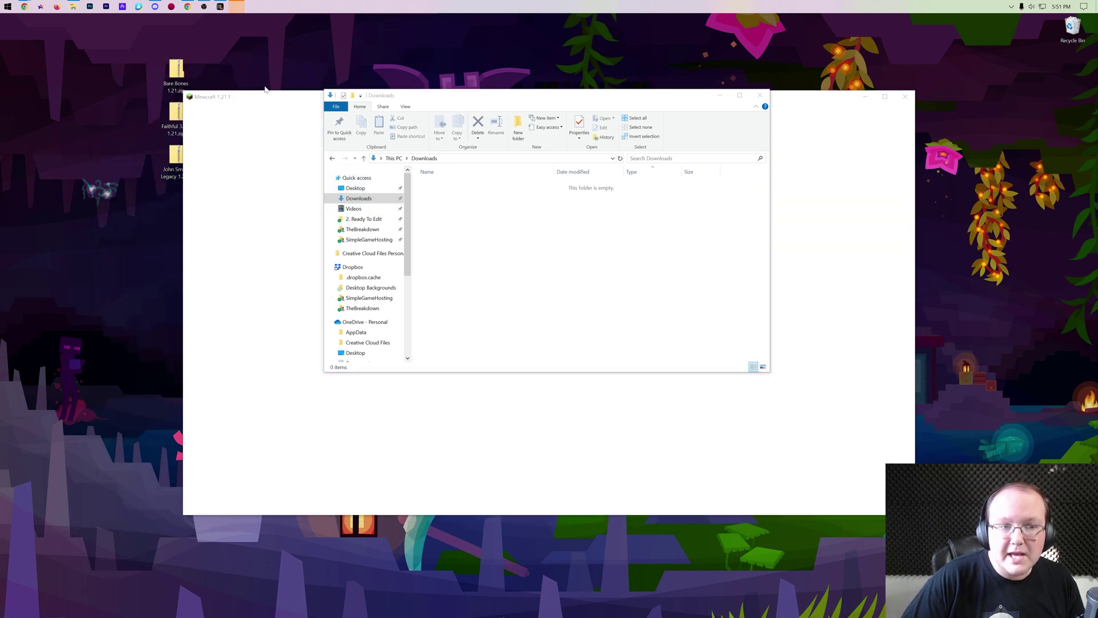
{"action": "left_click", "coordinate": [761, 96]}
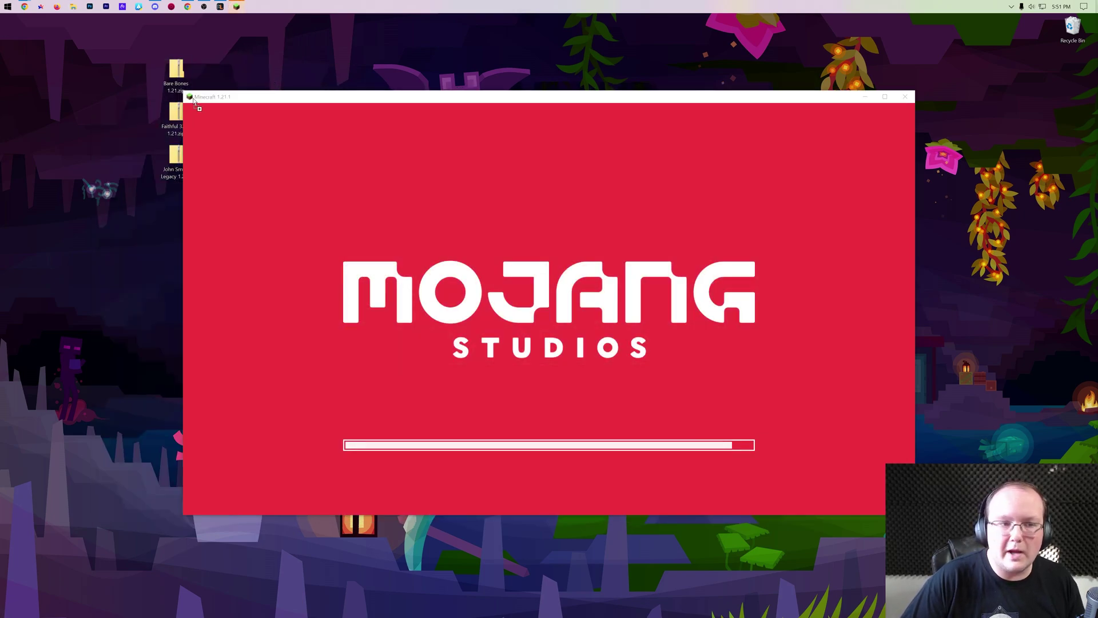
{"action": "left_click_drag", "start_coordinate": [194, 102], "coordinate": [208, 72]}
{"action": "left_click_drag", "start_coordinate": [175, 156], "coordinate": [277, 67]}
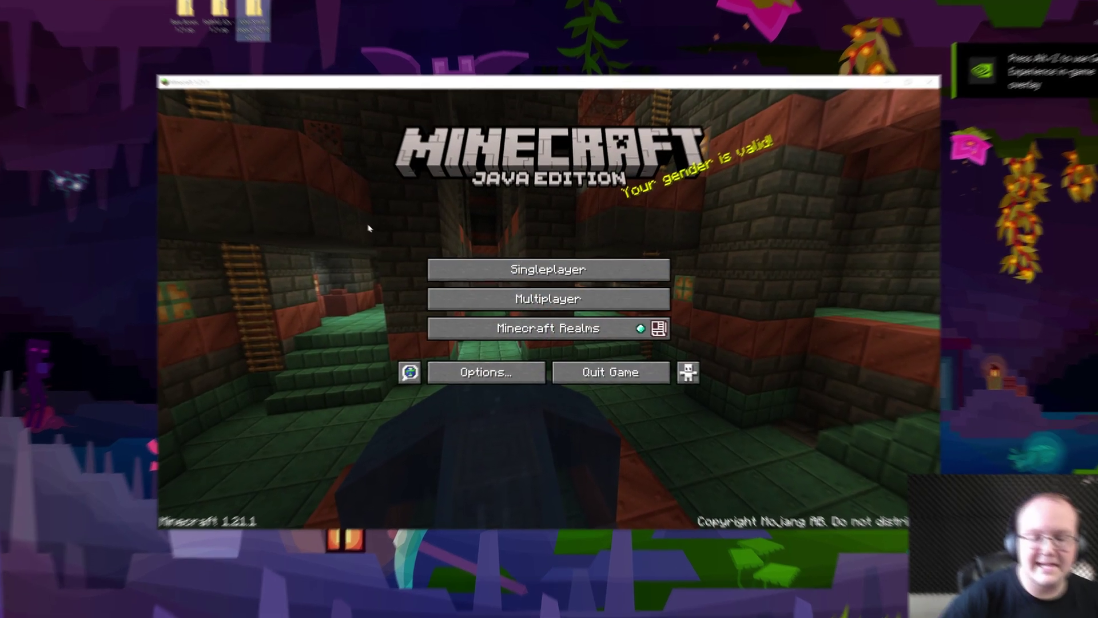
Copy the three pack zips into the resourcepacks folder and activate Bare Bones 1.21.zip
{"action": "left_click", "coordinate": [464, 376]}
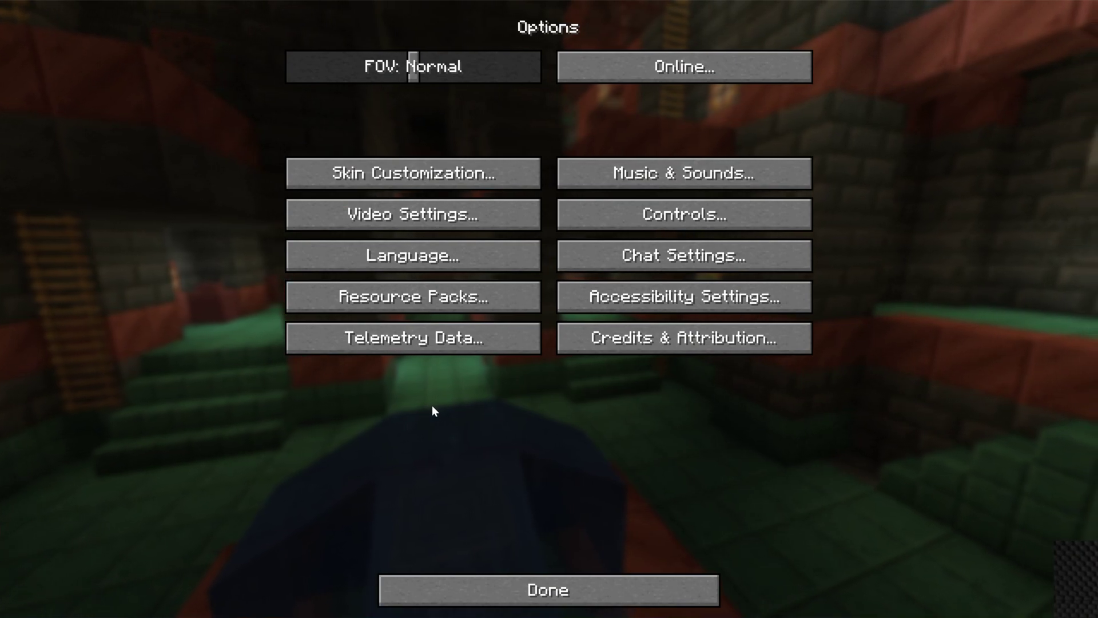
{"action": "left_click", "coordinate": [565, 583]}
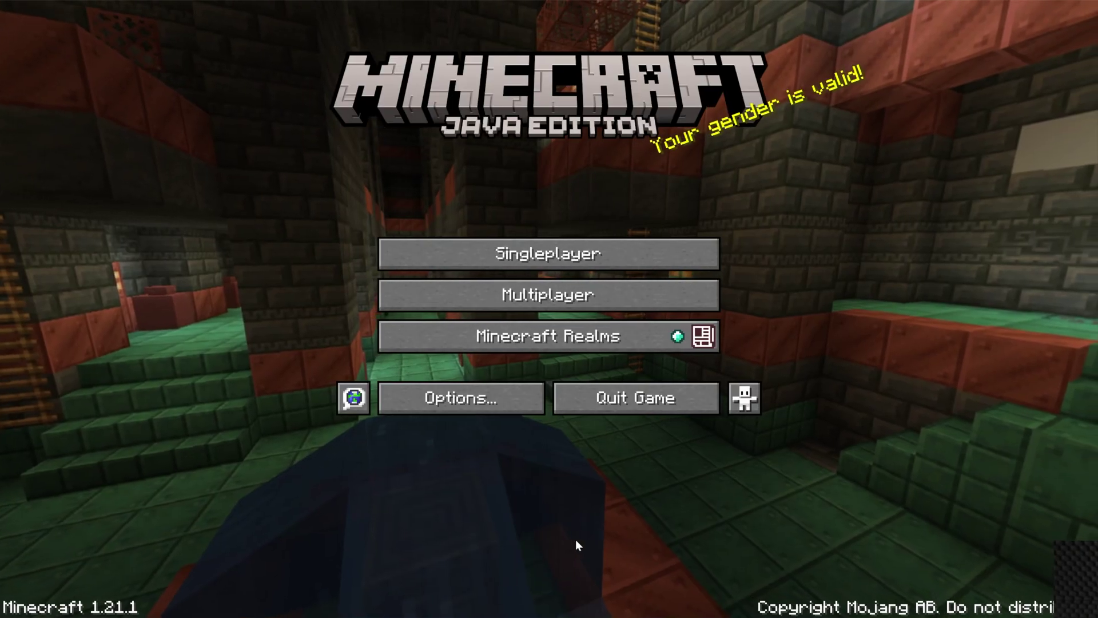
{"action": "left_click", "coordinate": [483, 400]}
{"action": "left_click", "coordinate": [441, 301]}
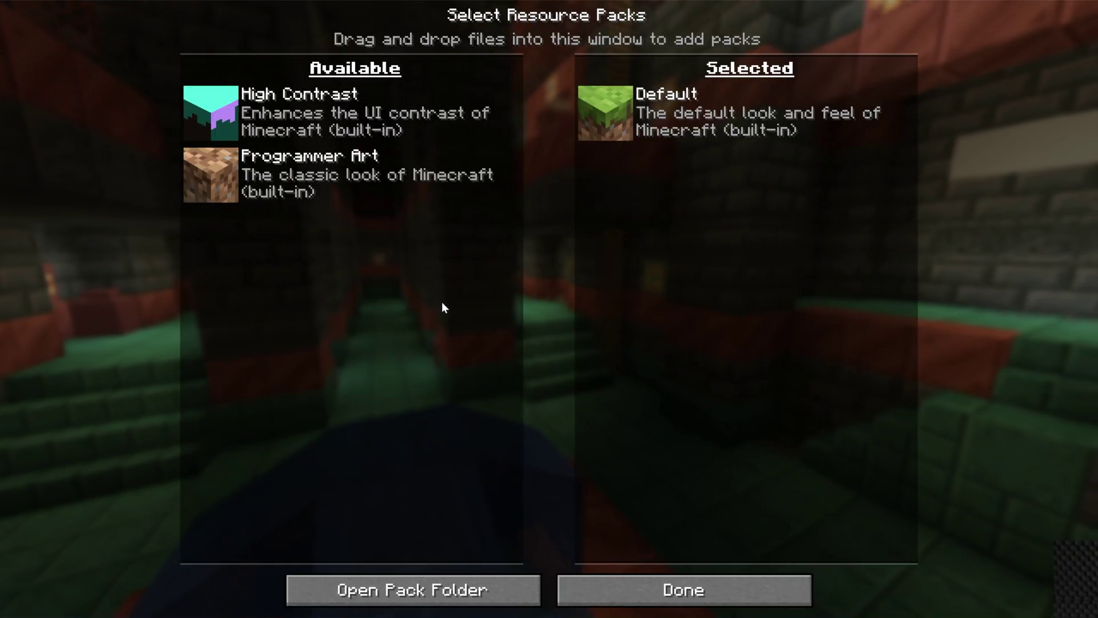
{"action": "left_click", "coordinate": [384, 586]}
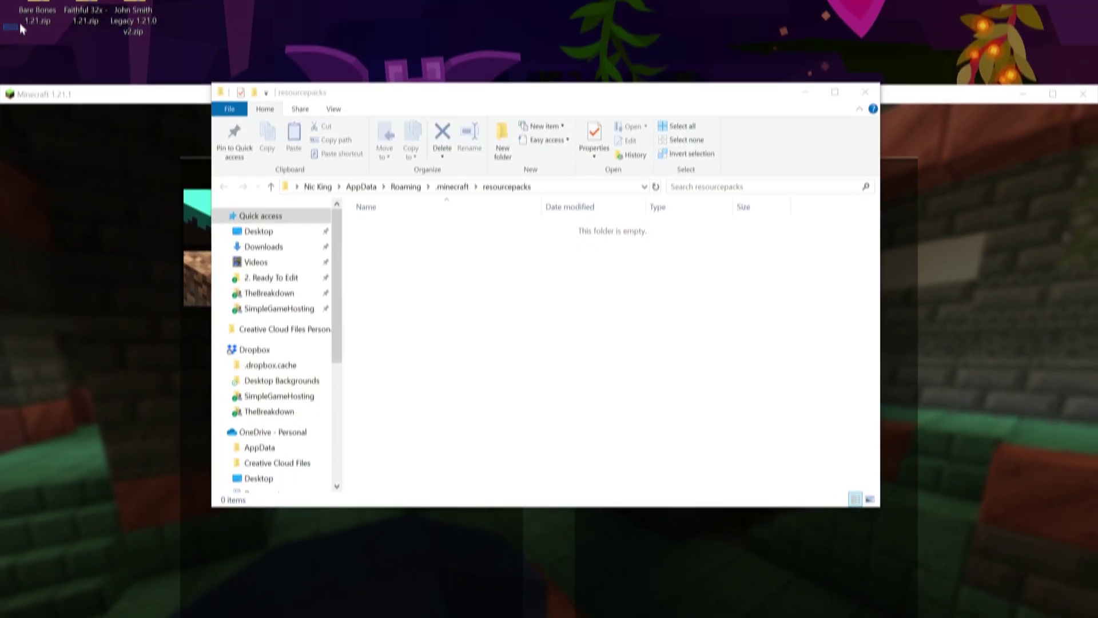
{"action": "left_click_drag", "start_coordinate": [11, 53], "coordinate": [658, 320]}
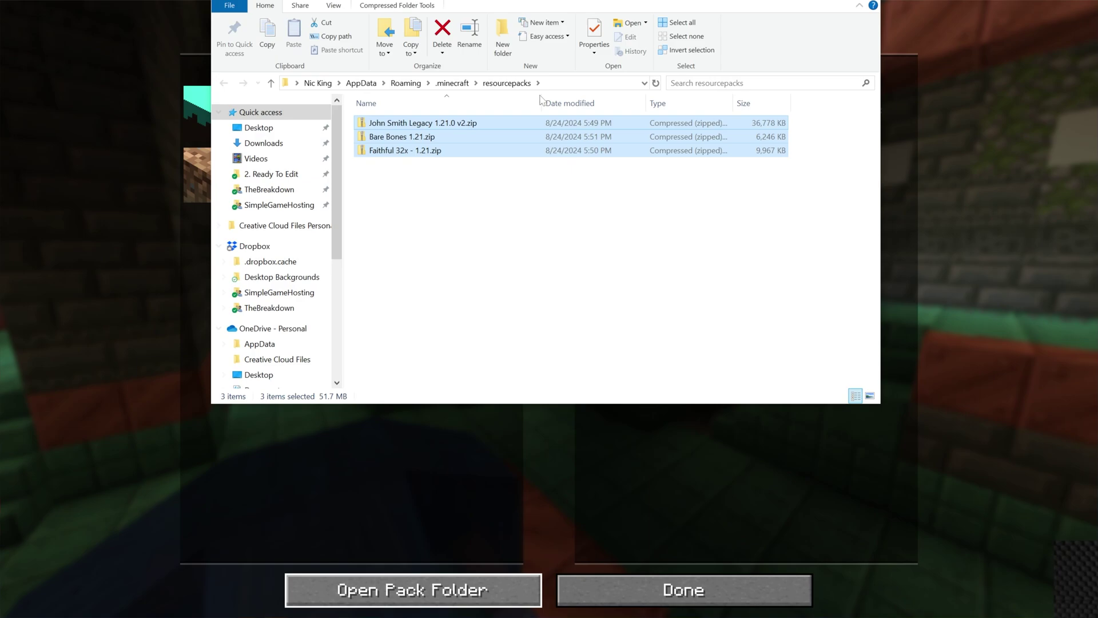
{"action": "key", "text": "alt+Tab"}
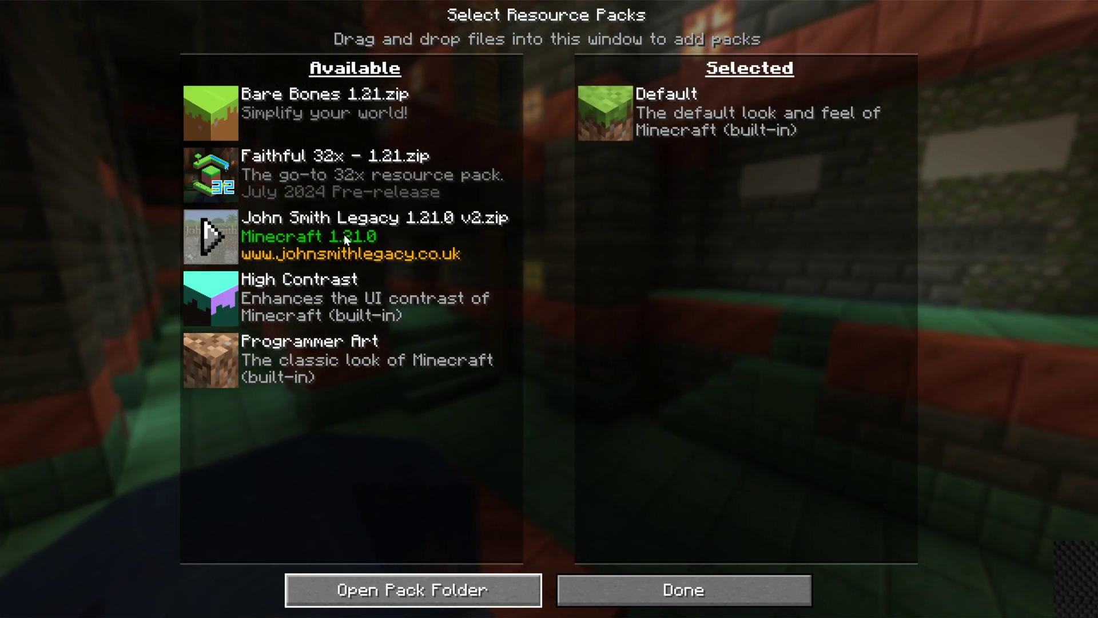
{"action": "left_click", "coordinate": [209, 120]}
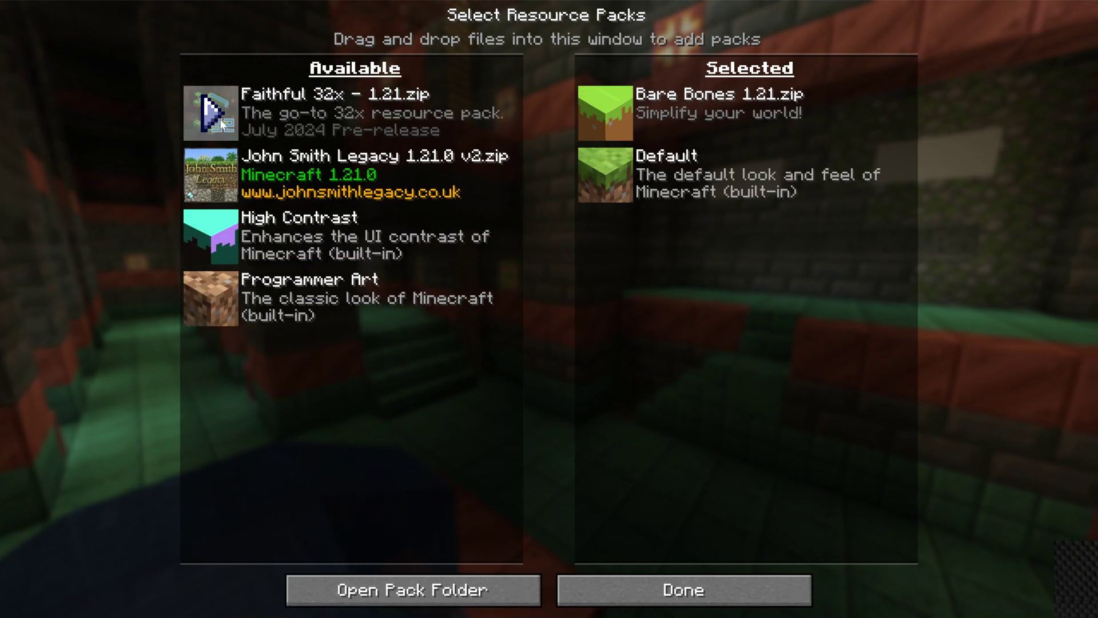
Apply Bare Bones and join the SimpleGameHosting.com multiplayer server
{"action": "left_click", "coordinate": [707, 589]}
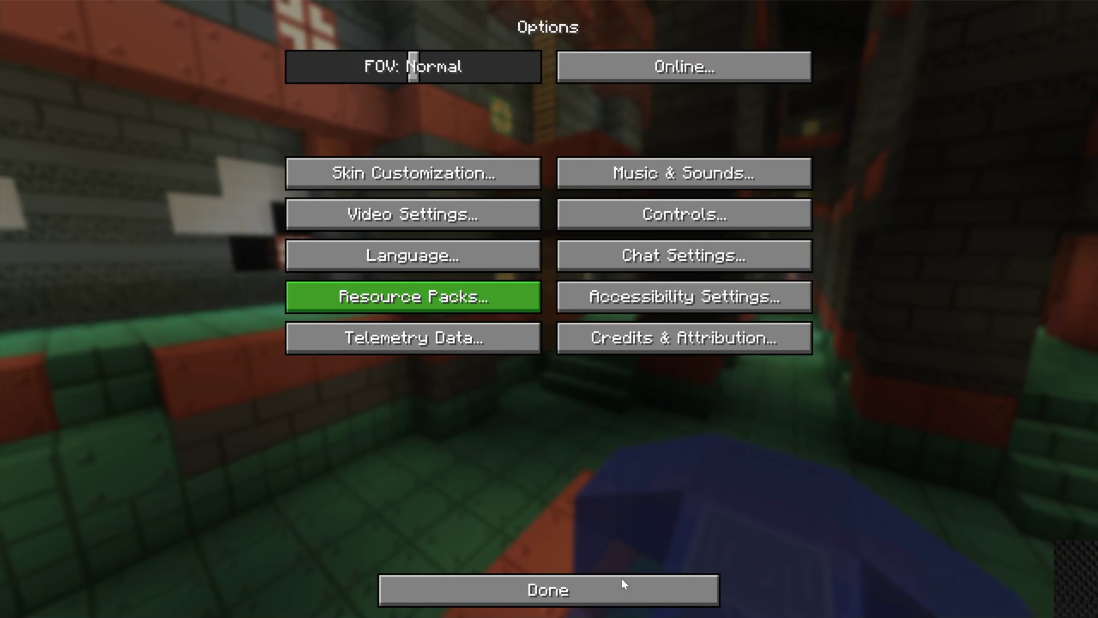
{"action": "left_click", "coordinate": [621, 584]}
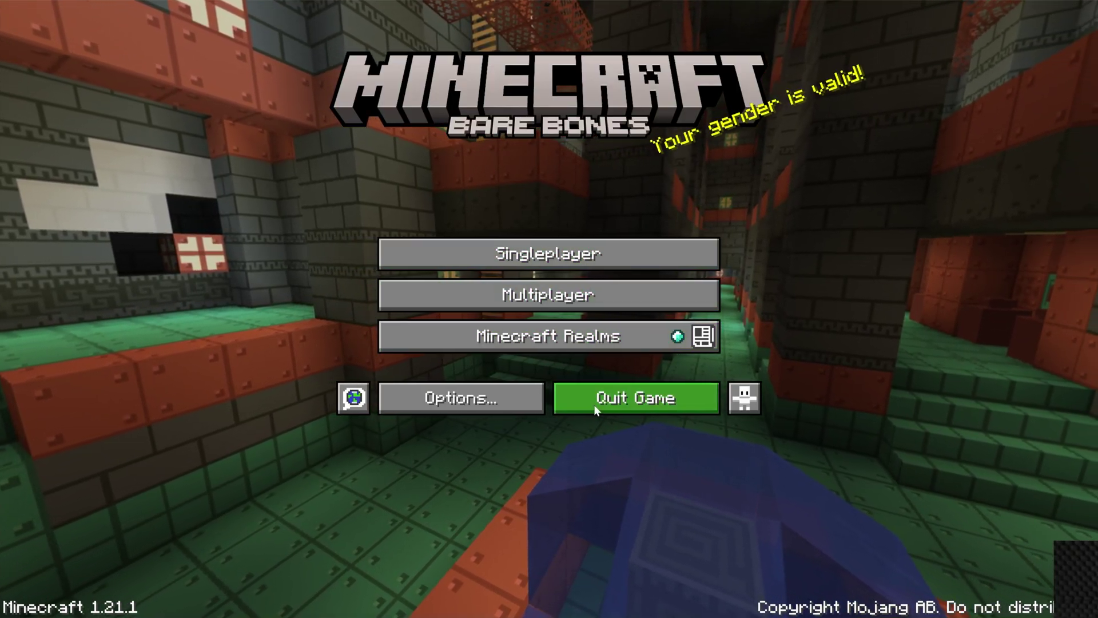
{"action": "left_click", "coordinate": [562, 277]}
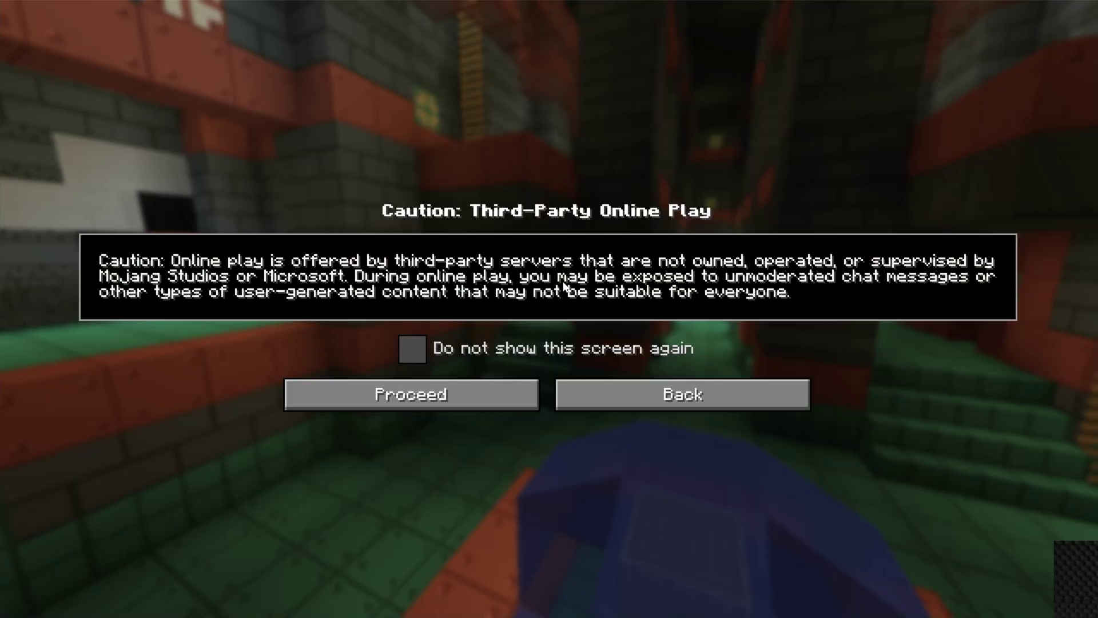
{"action": "left_click", "coordinate": [451, 386]}
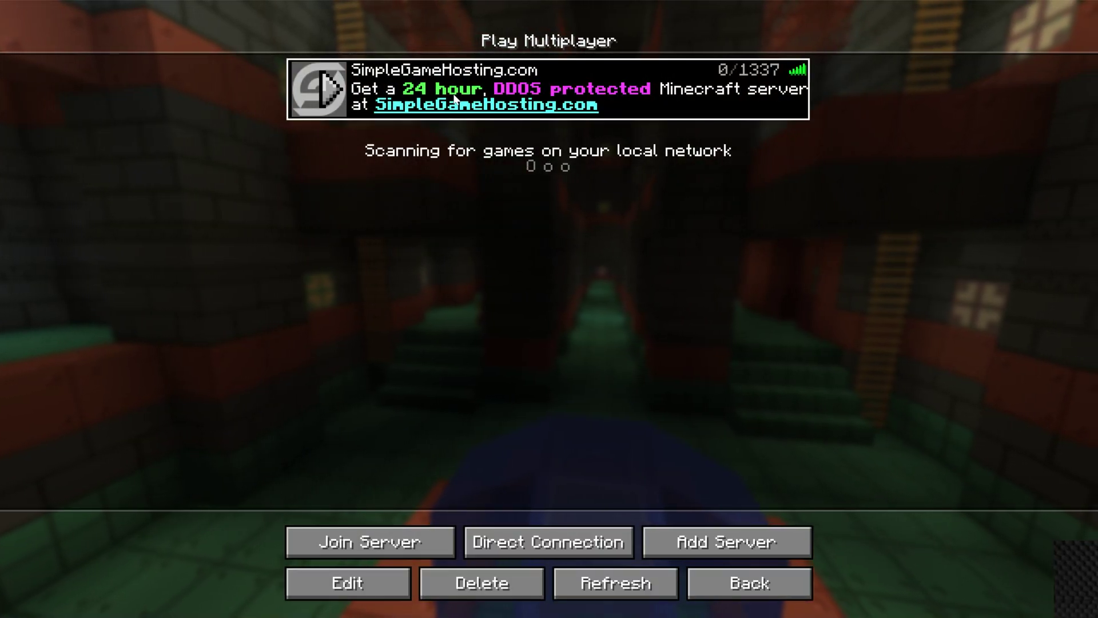
{"action": "double_click", "coordinate": [453, 94]}
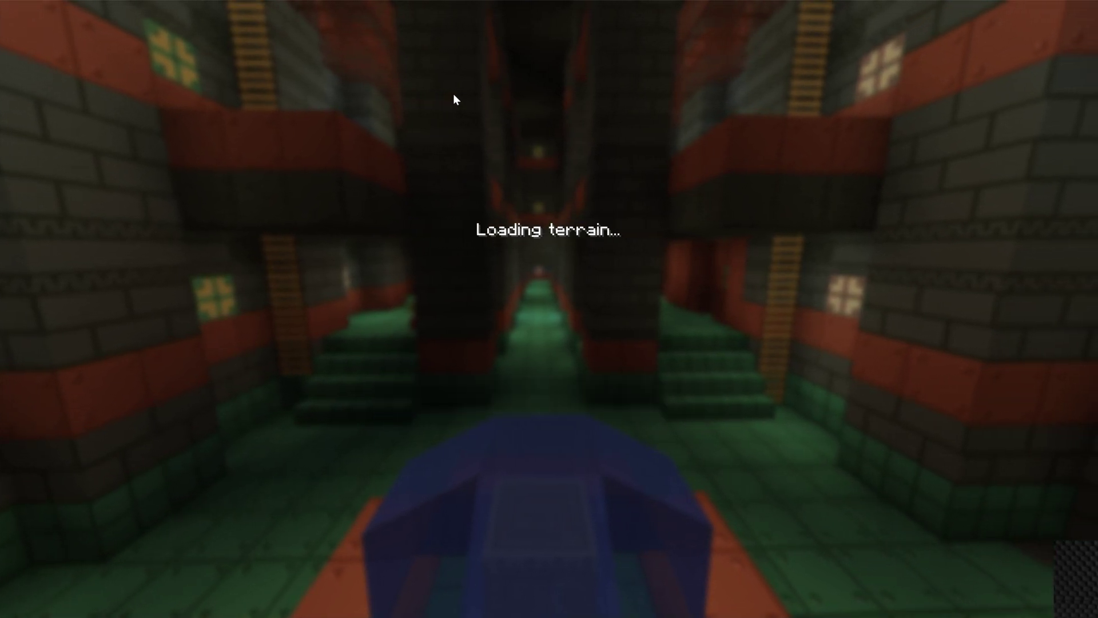
Walk toward the pond and torch to view the textures, then reopen the resource pack list
{"action": "key", "text": "w"}
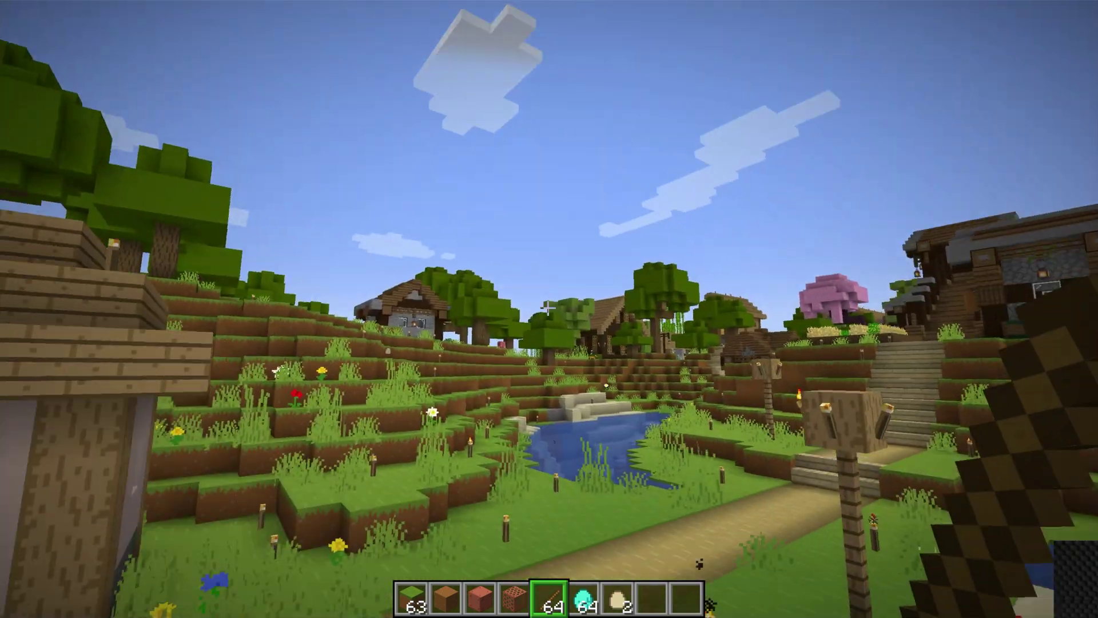
{"action": "key", "text": "w"}
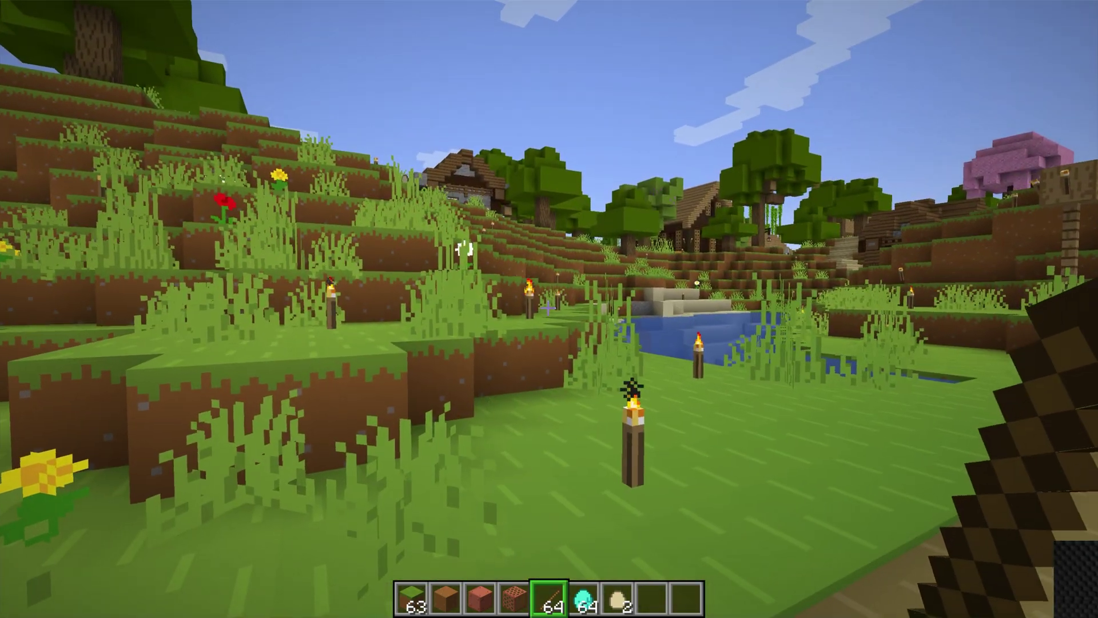
{"action": "key", "text": "Escape"}
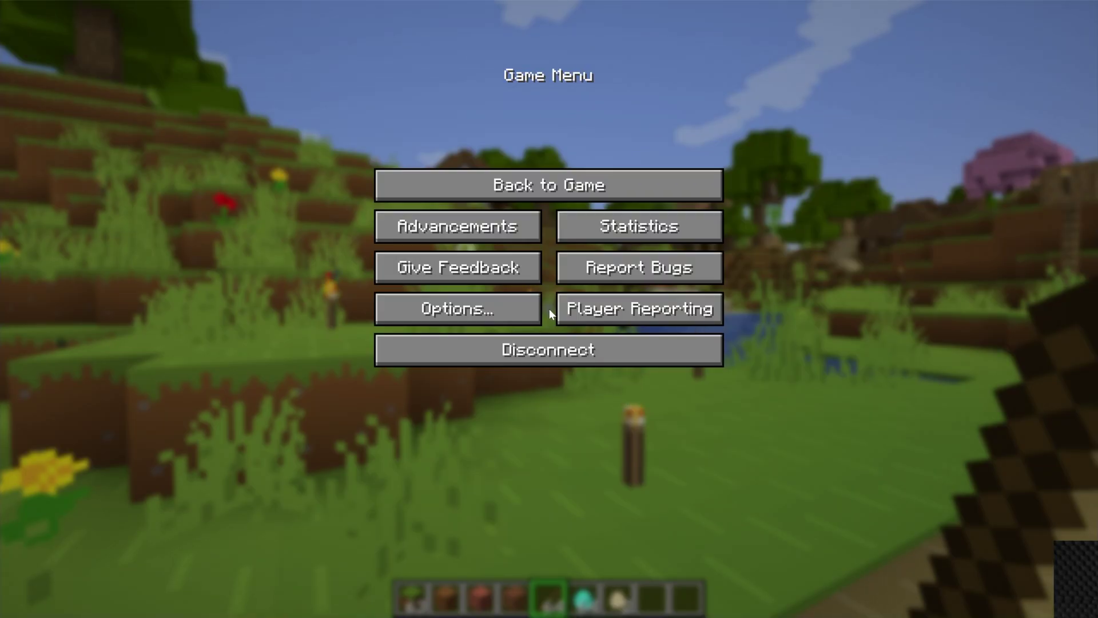
{"action": "left_click", "coordinate": [477, 309]}
{"action": "left_click", "coordinate": [476, 306]}
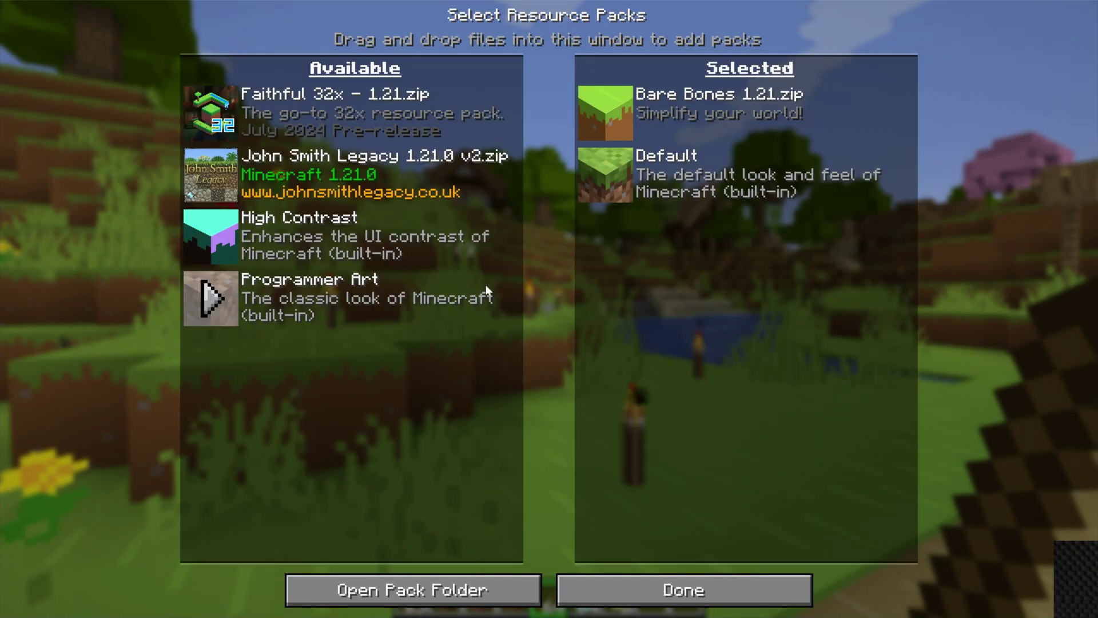
Swap Bare Bones for Faithful 32x in the selected resource packs and apply the change
{"action": "mouse_move", "coordinate": [616, 89]}
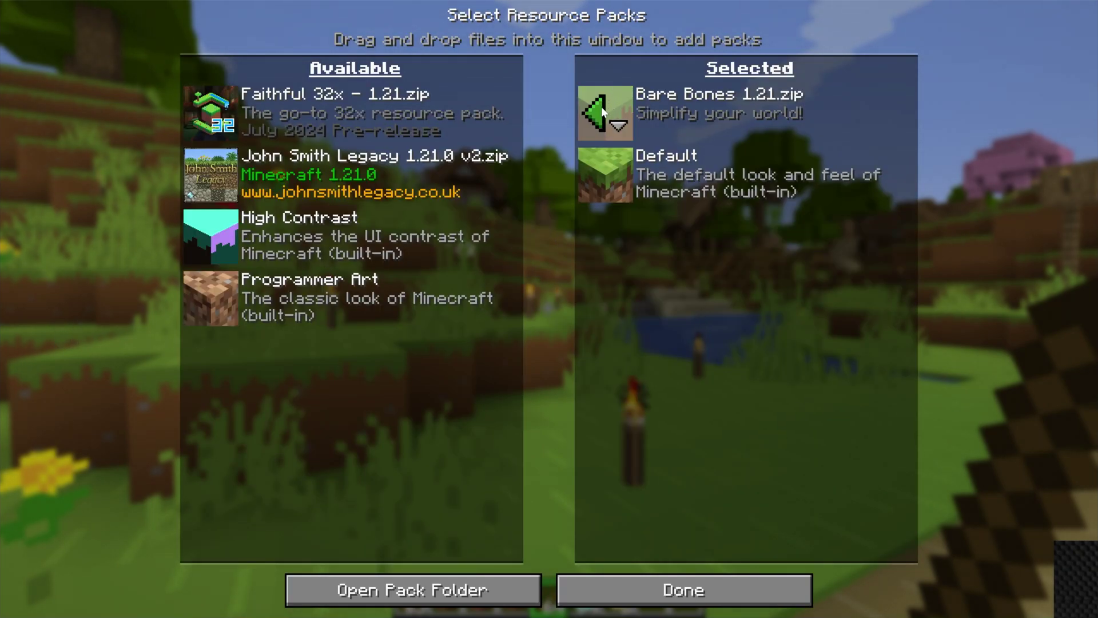
{"action": "left_click", "coordinate": [602, 107]}
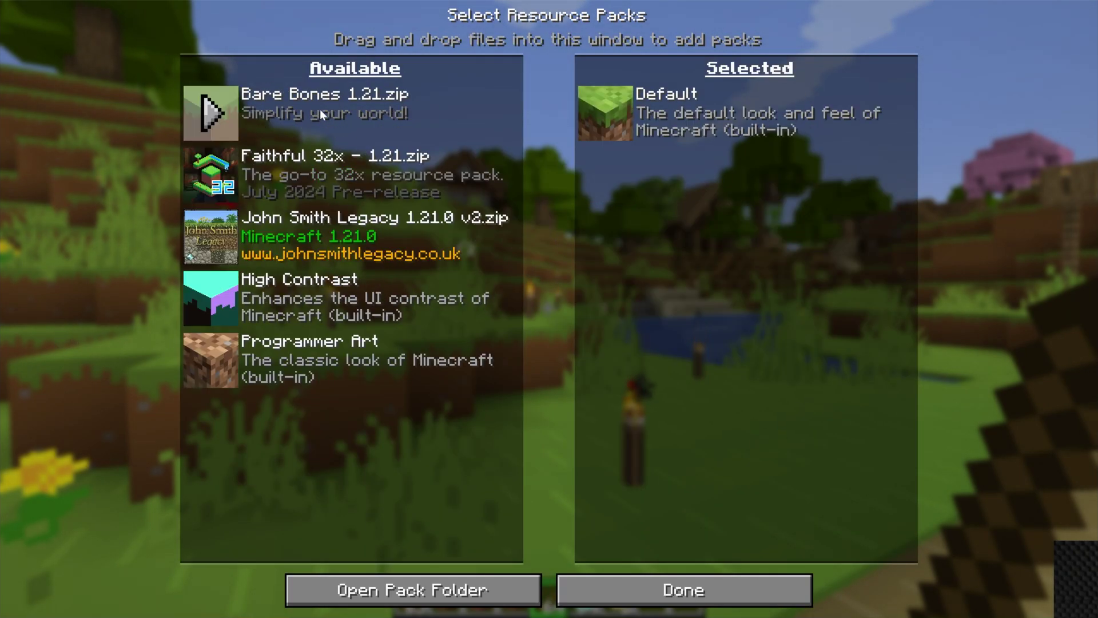
{"action": "left_click", "coordinate": [216, 182]}
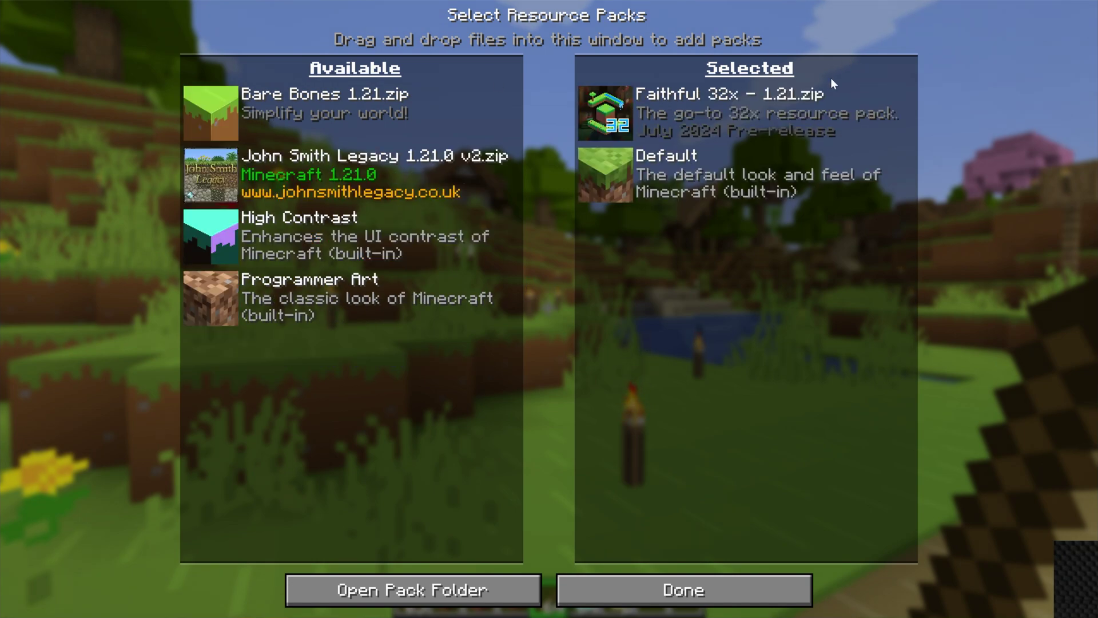
{"action": "left_click", "coordinate": [653, 579]}
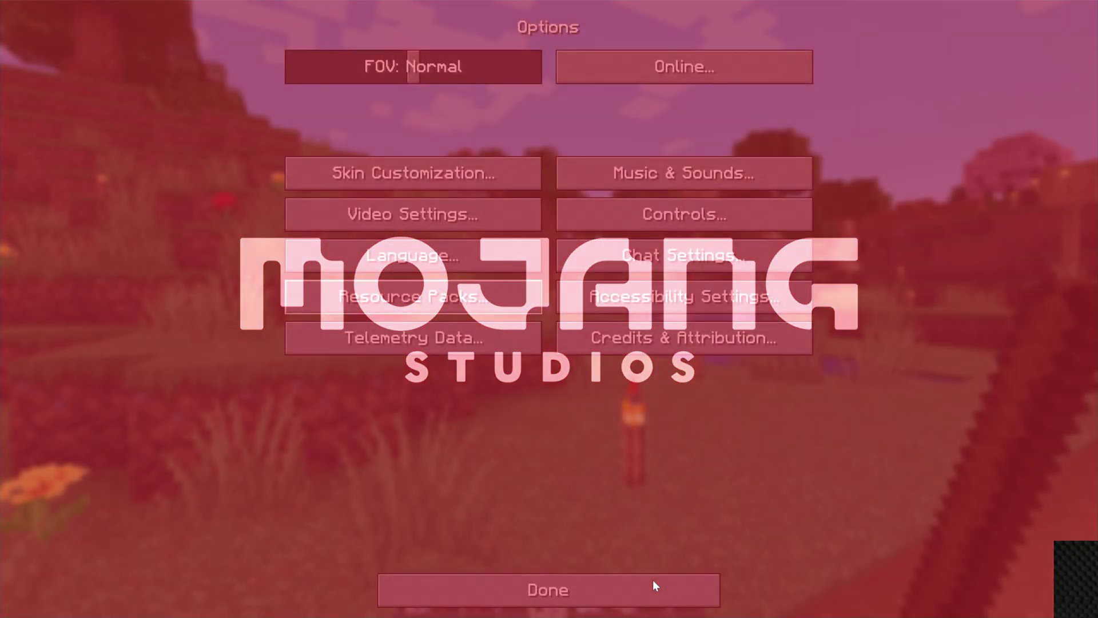
{"action": "left_click", "coordinate": [653, 579]}
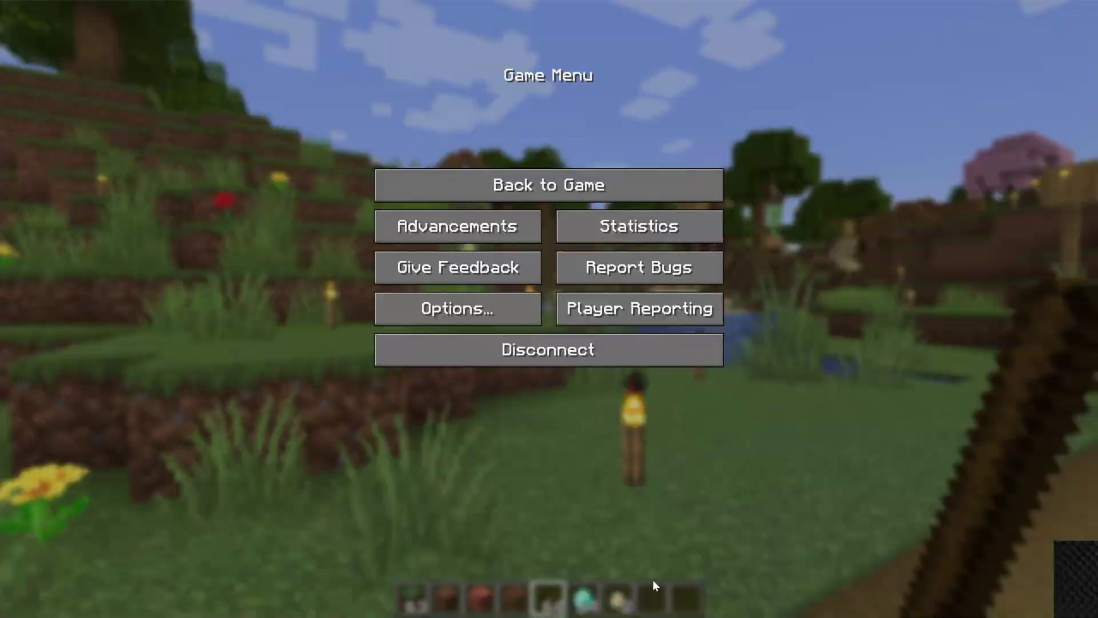
Resume the game and walk along the village path to view the Faithful 32x textures
{"action": "key", "text": "Escape"}
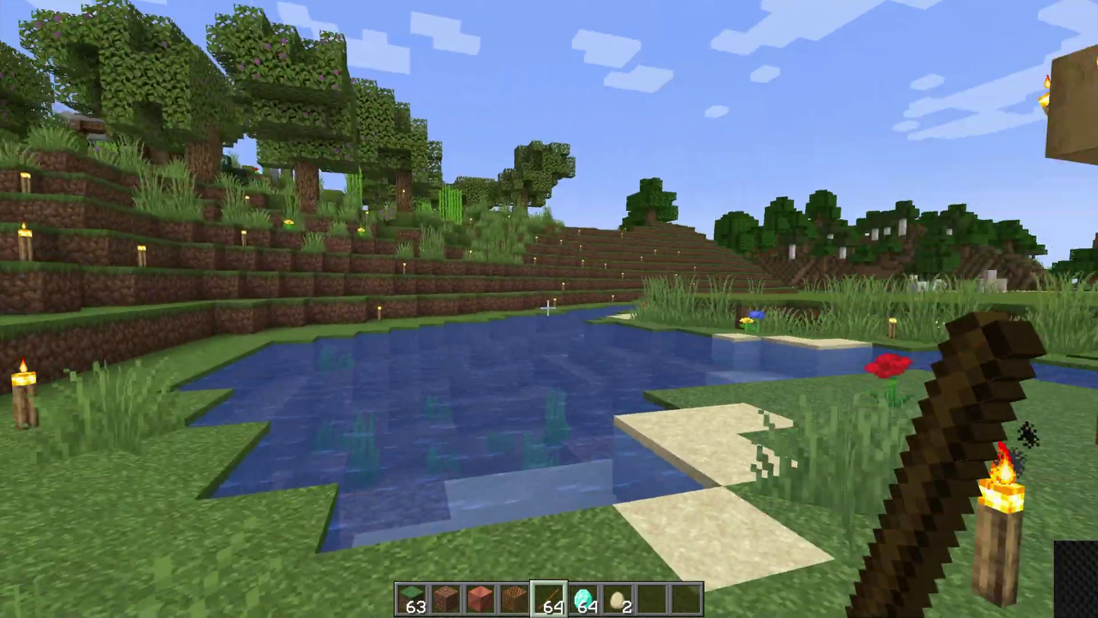
{"action": "key", "text": "d"}
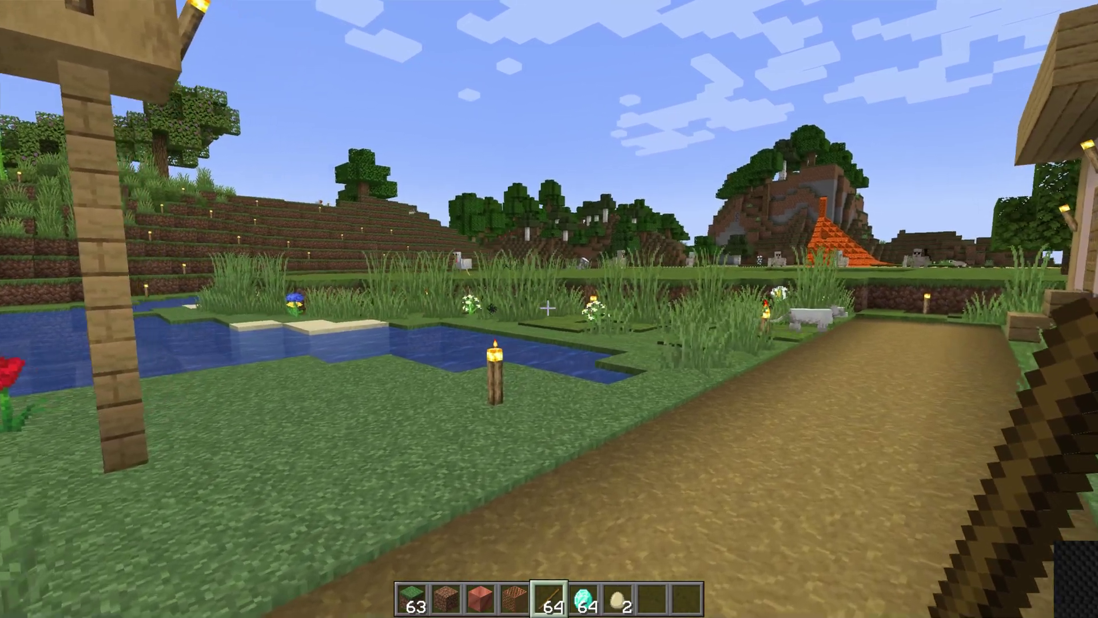
{"action": "key", "text": "w"}
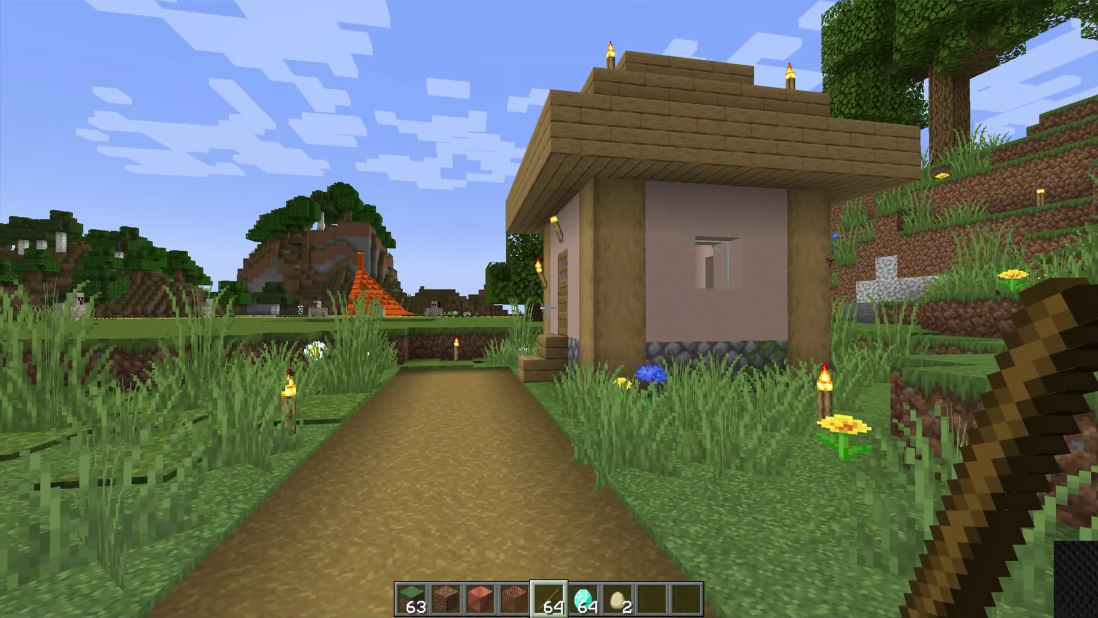
{"action": "key", "text": "Escape"}
Add John Smith Legacy to the selected packs, place it above Faithful 32x, and reload resources
{"action": "left_click", "coordinate": [523, 304]}
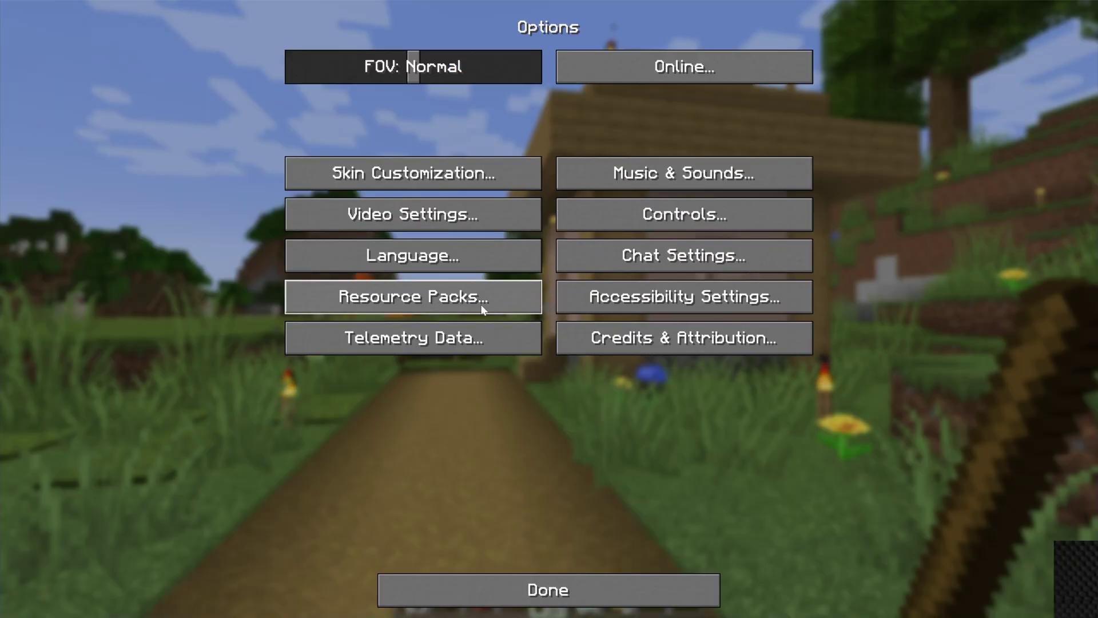
{"action": "left_click", "coordinate": [480, 305]}
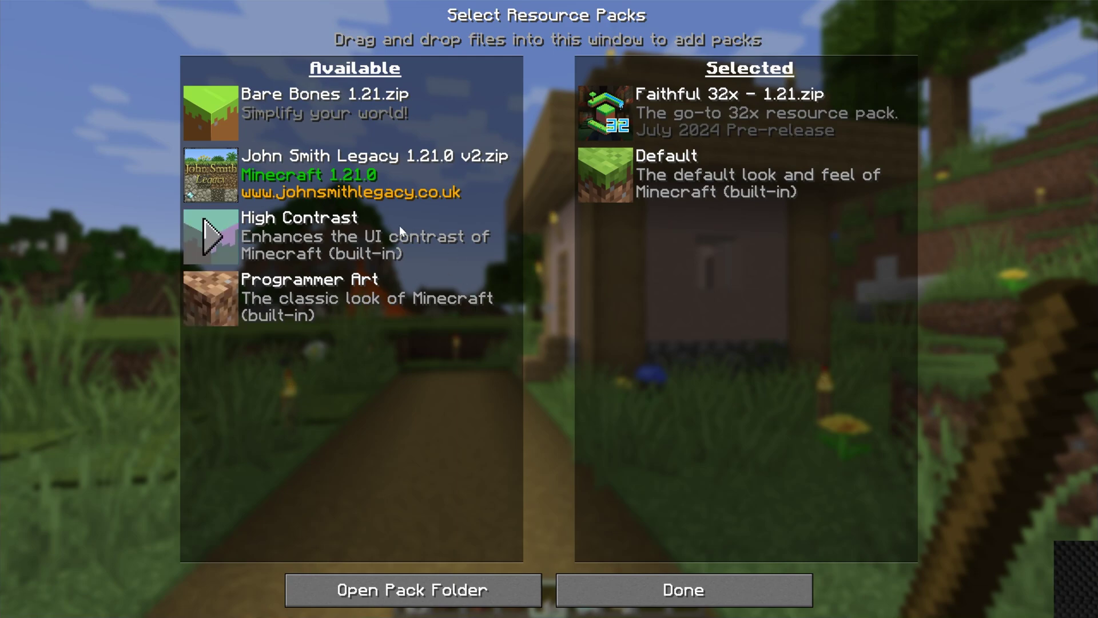
{"action": "left_click", "coordinate": [211, 180]}
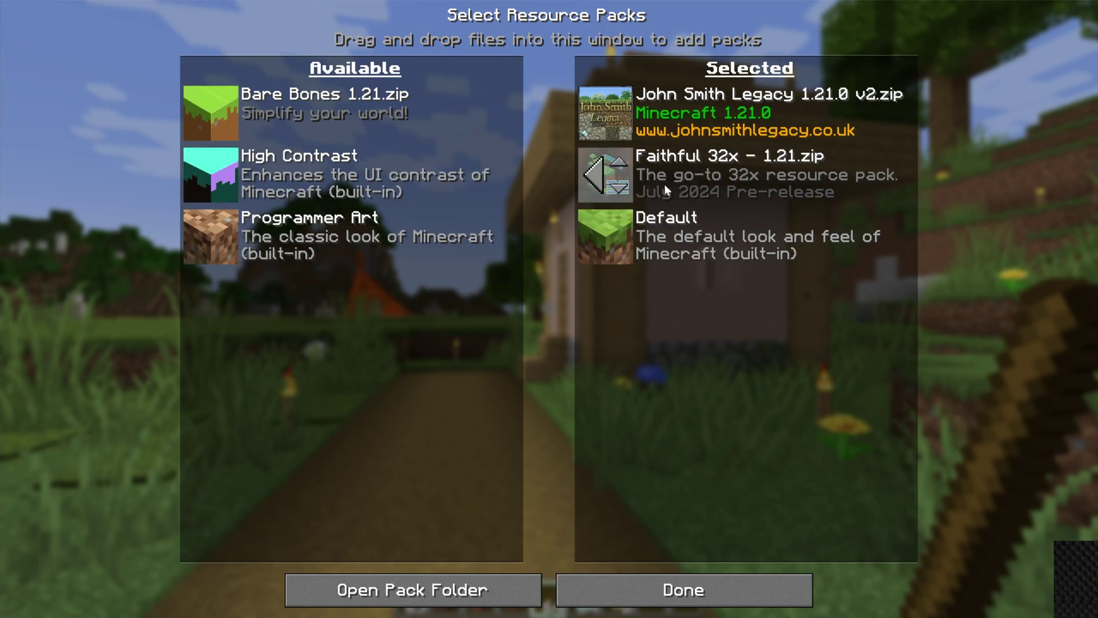
{"action": "left_click", "coordinate": [619, 161]}
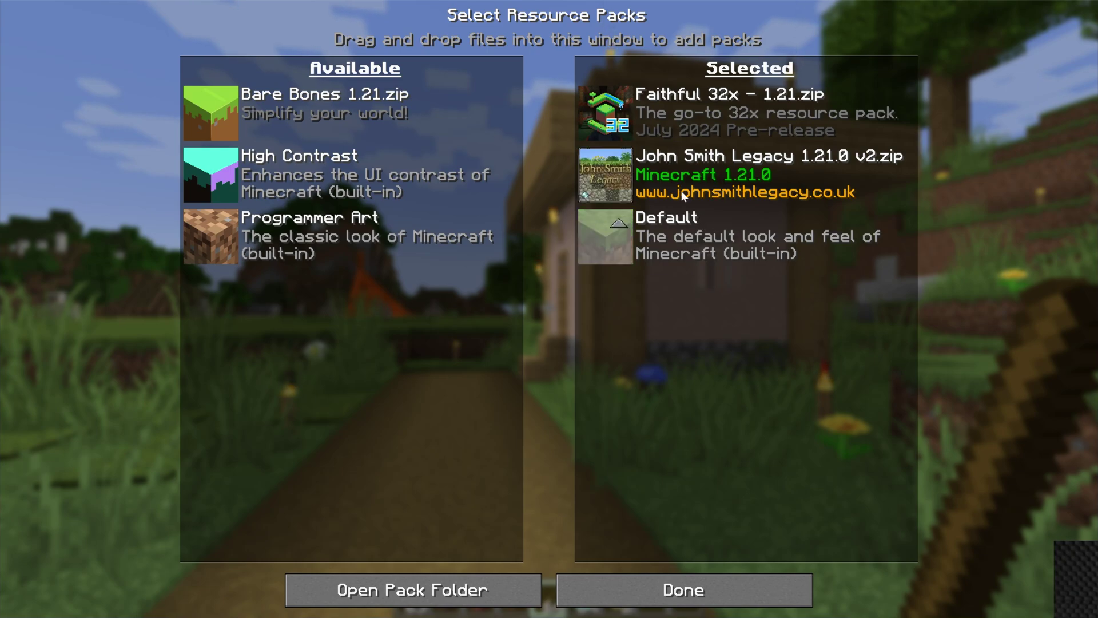
{"action": "left_click", "coordinate": [618, 166]}
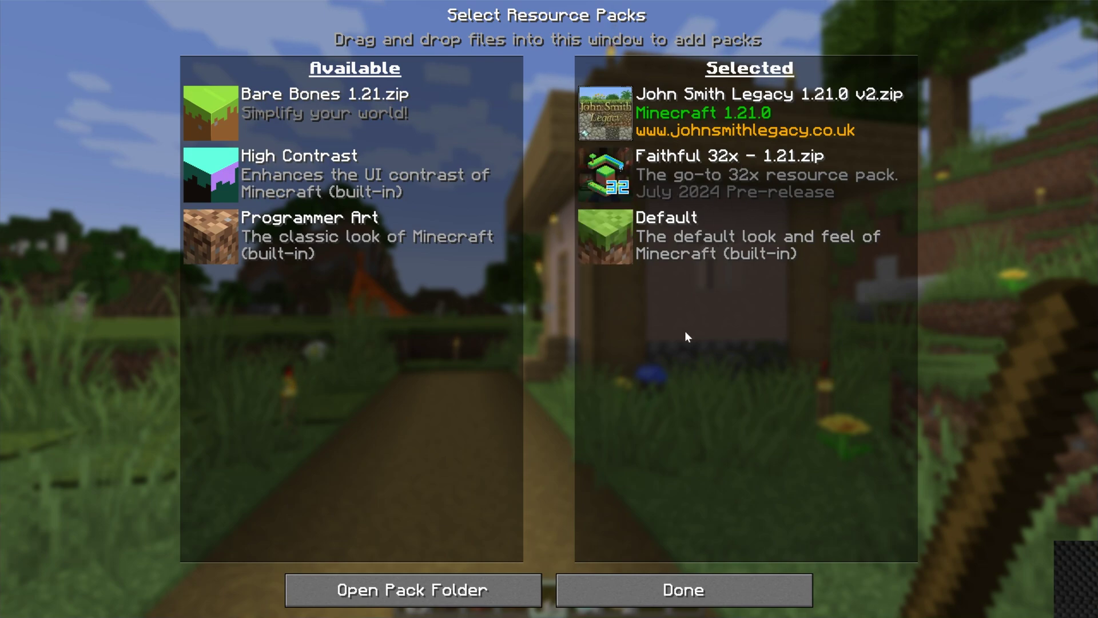
{"action": "left_click", "coordinate": [642, 582]}
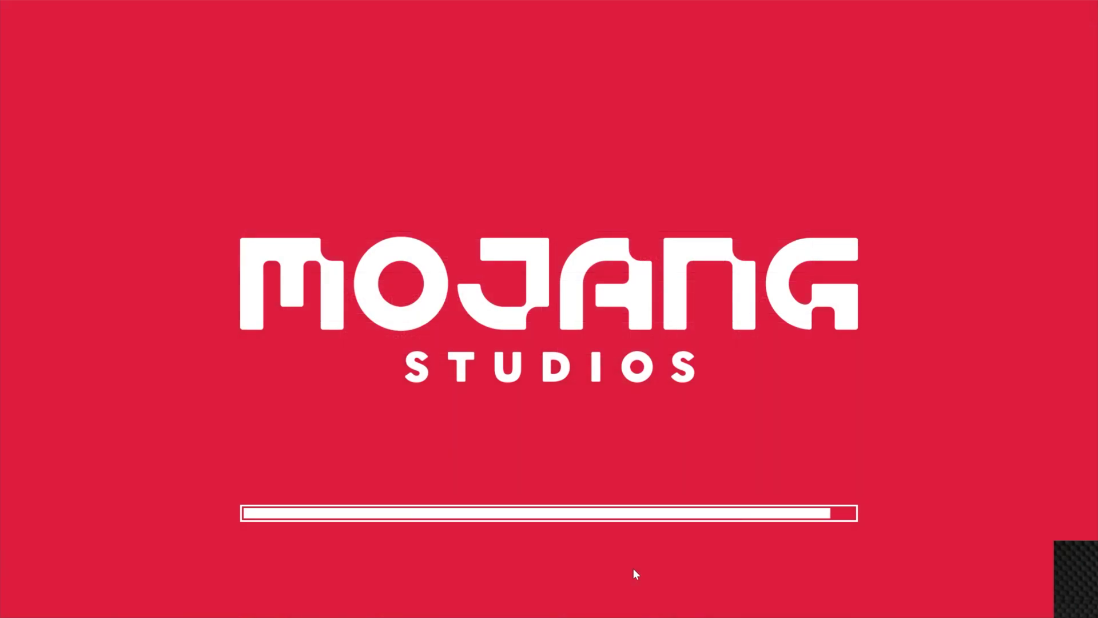